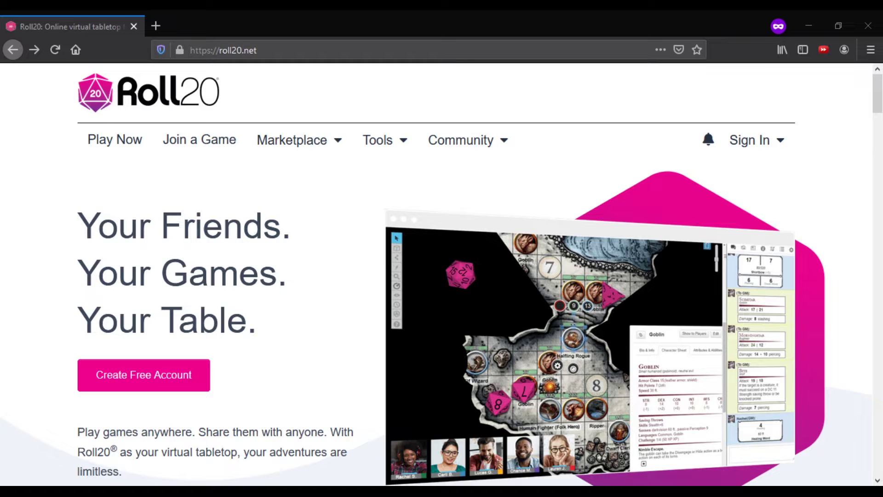
# Open the account sign-up form and look through its fields, newsletter option and terms of service checkbox
pyautogui.click(782, 154)
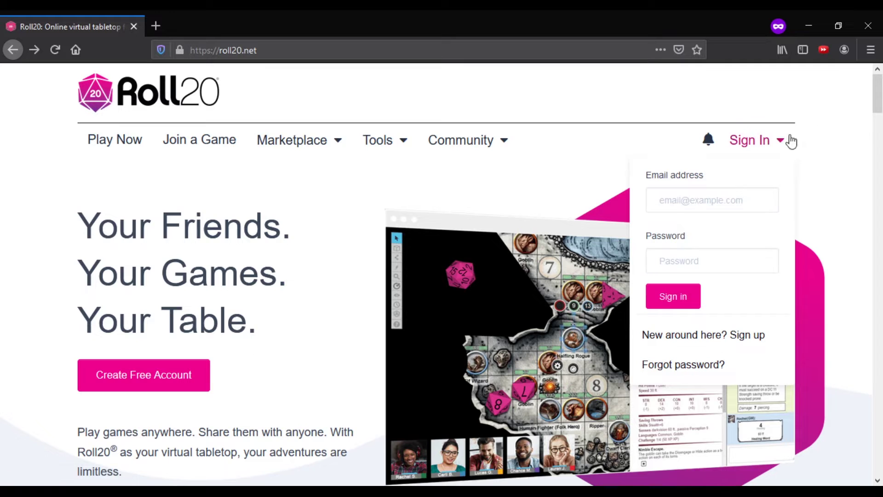
pyautogui.click(694, 341)
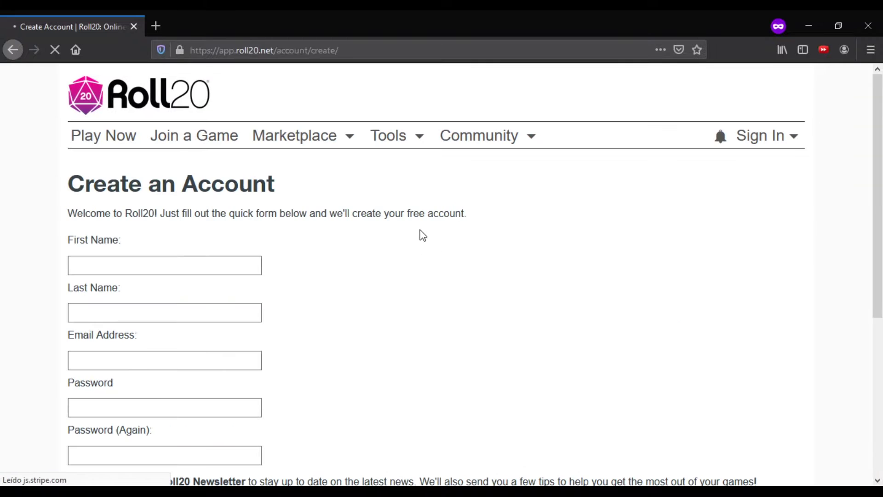
pyautogui.scroll(-3, 418, 233)
pyautogui.scroll(3, 142, 246)
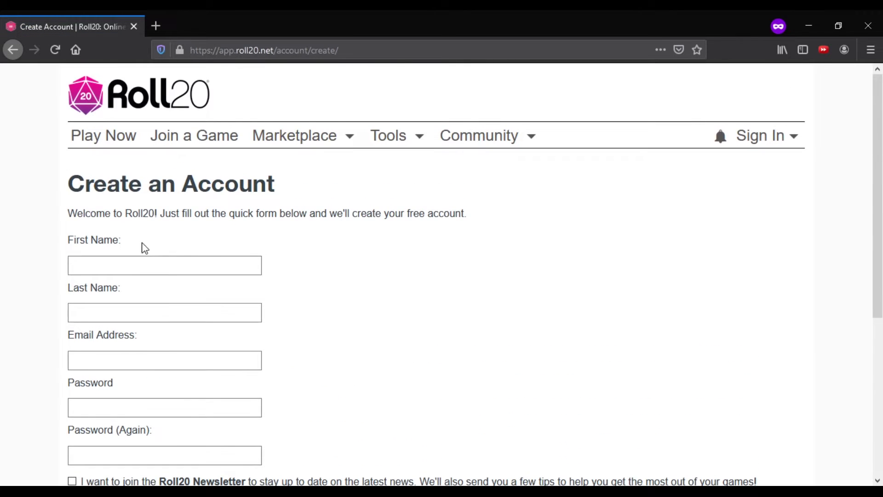
pyautogui.click(212, 257)
pyautogui.scroll(-5, 325, 260)
pyautogui.scroll(5, 241, 247)
pyautogui.scroll(-4, 244, 255)
pyautogui.scroll(3, 235, 216)
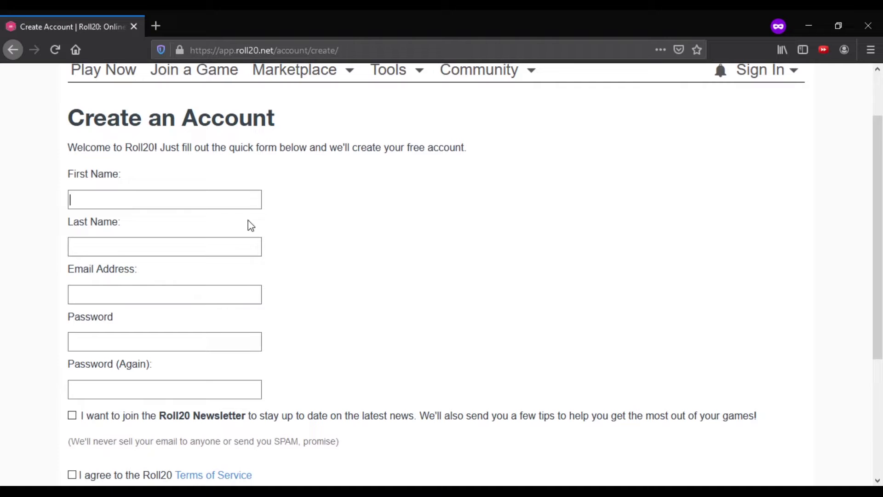
pyautogui.scroll(-4, 328, 239)
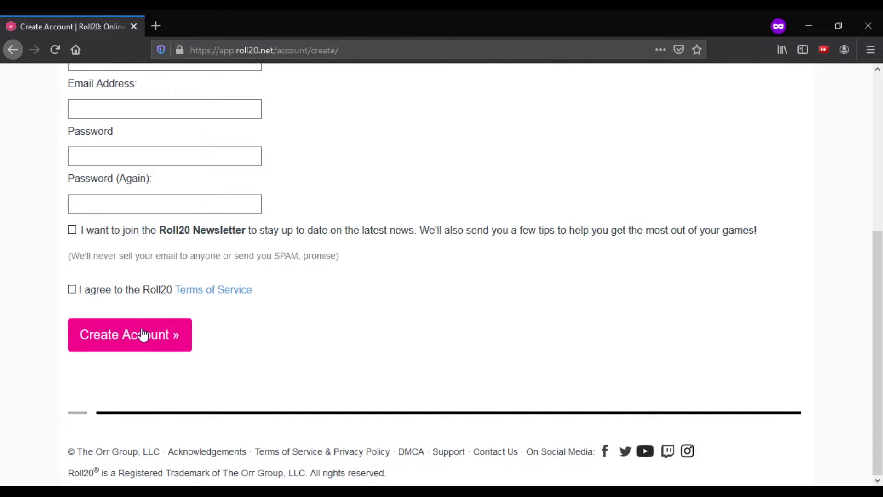
pyautogui.scroll(5, 443, 285)
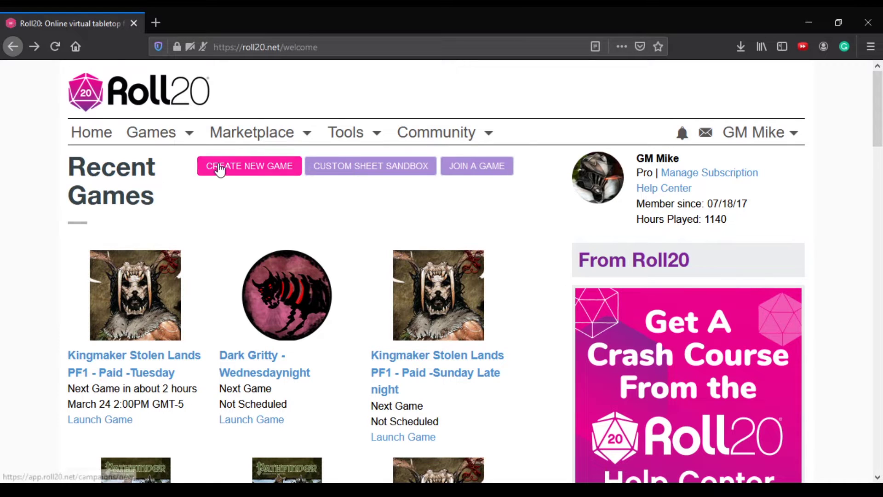
# Start a new game, name it "Demo game" and add the dnd5e tag
pyautogui.click(247, 170)
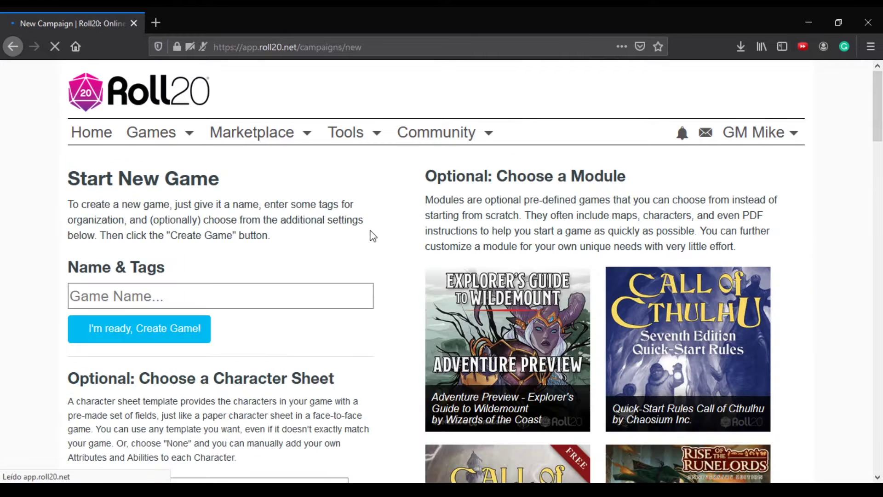
pyautogui.click(209, 297)
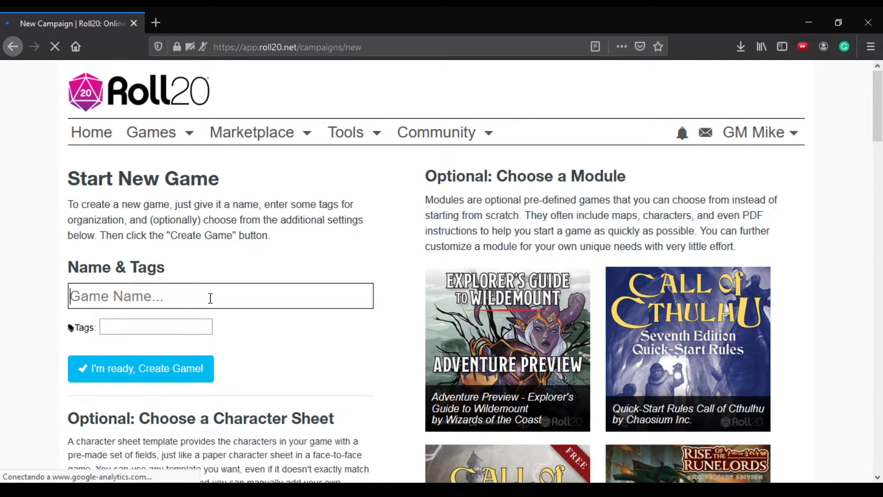
pyautogui.write('Demo ')
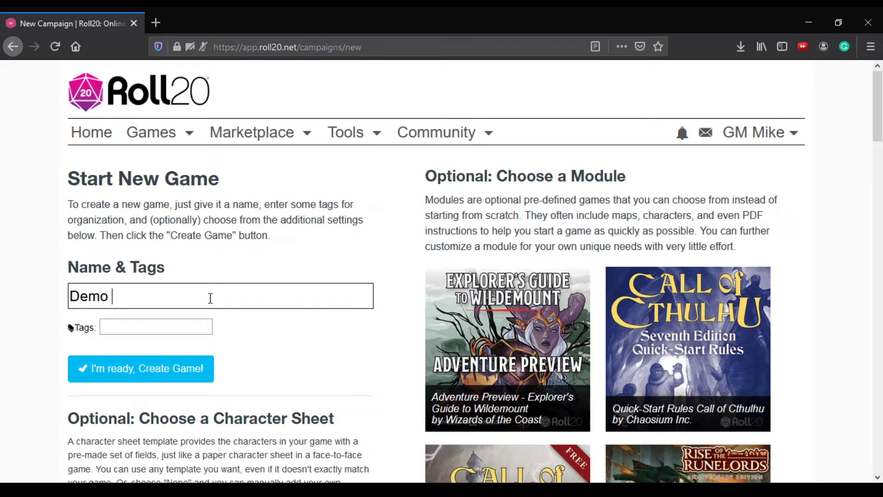
pyautogui.write('game')
pyautogui.press('Tab')
pyautogui.write('dnd5e')
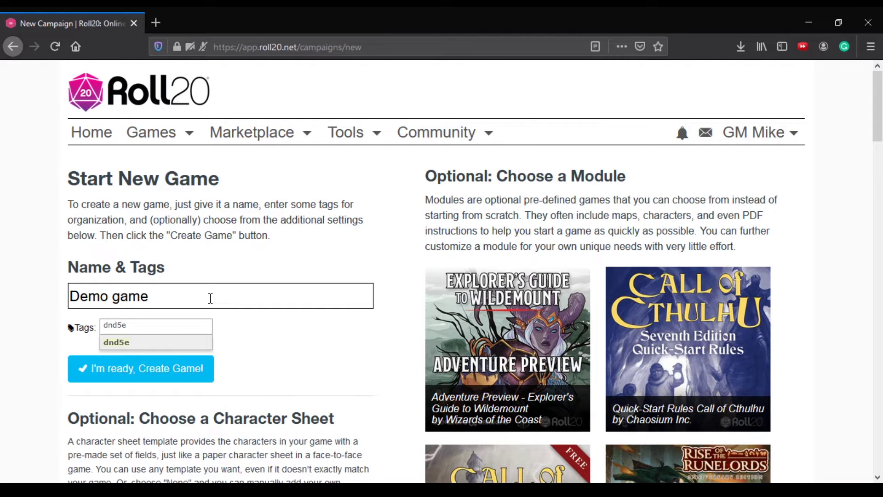
pyautogui.press('Return')
# Open the list of character sheet templates for the new game
pyautogui.scroll(-2, 211, 301)
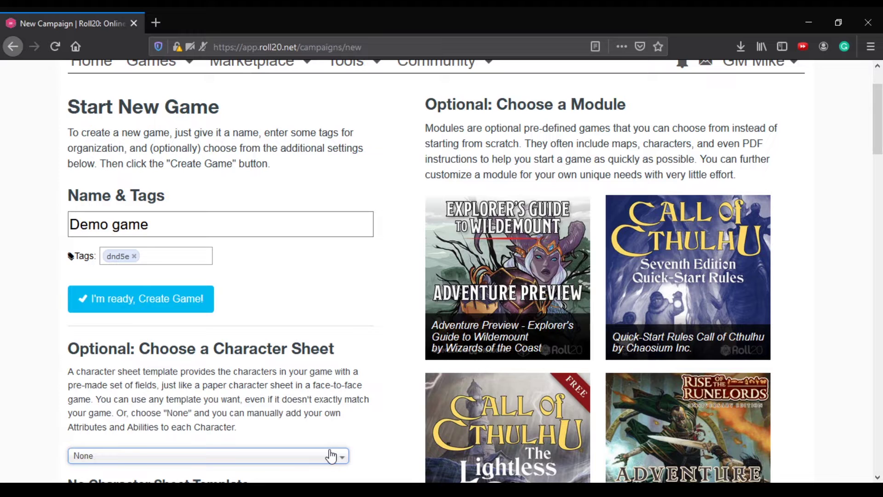
pyautogui.scroll(-3, 879, 105)
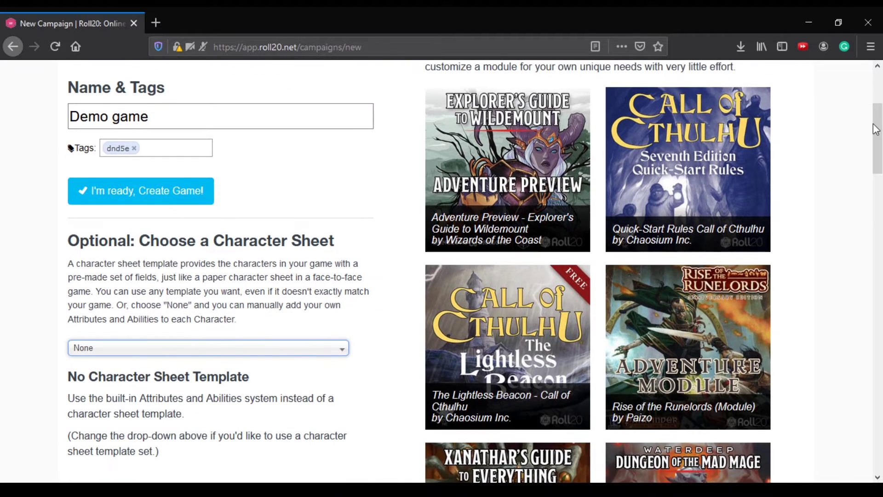
pyautogui.click(299, 348)
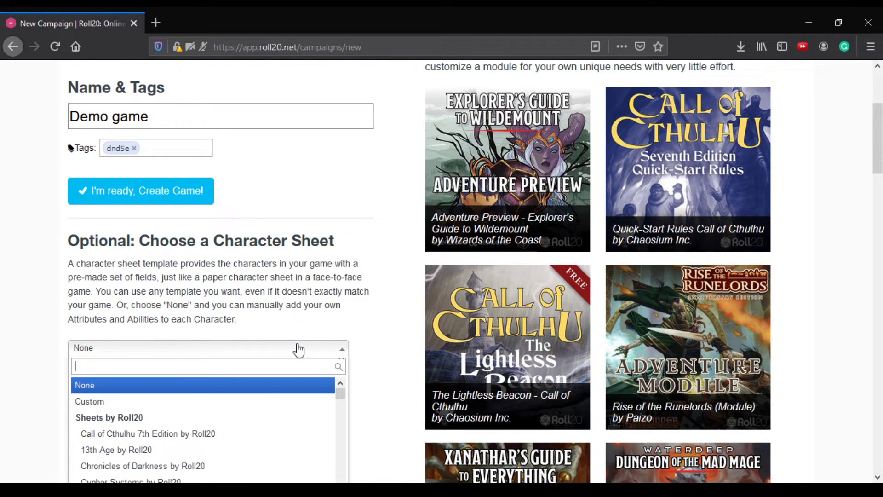
pyautogui.write('dungeons')
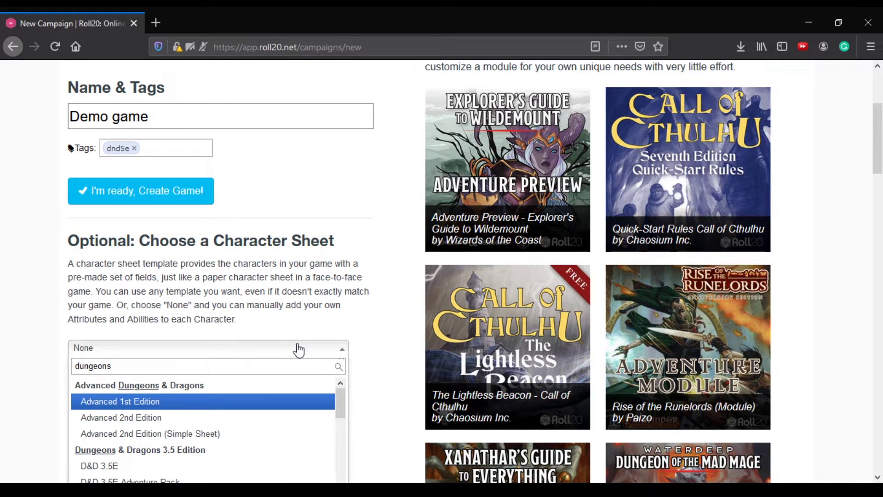
pyautogui.press('BackSpace')
pyautogui.press('BackSpace')
pyautogui.press('BackSpace')
pyautogui.press('BackSpace')
pyautogui.press('BackSpace')
pyautogui.press('BackSpace')
pyautogui.press('BackSpace')
pyautogui.press('BackSpace')
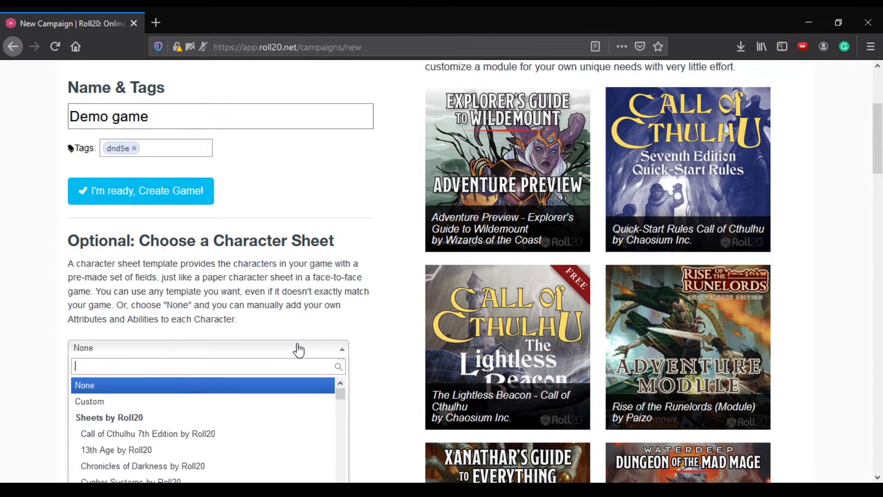
# Choose the "D&D 5E by Roll20" character sheet template and create the game
pyautogui.write('5e')
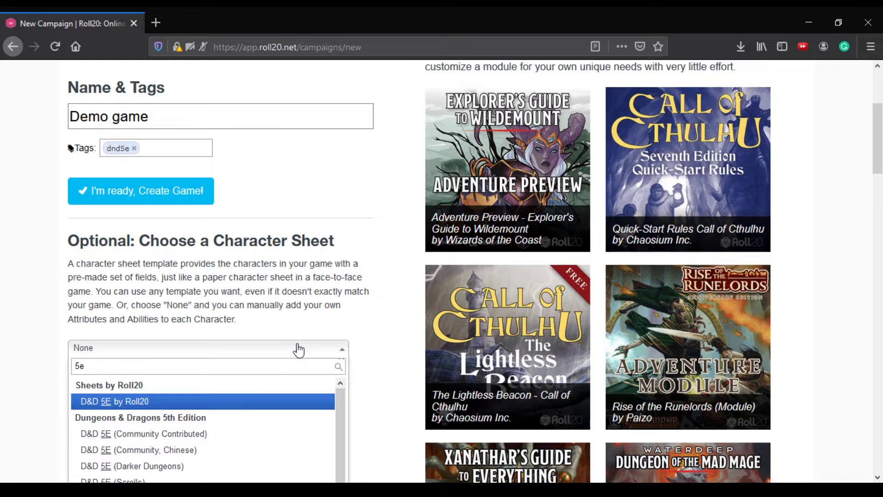
pyautogui.click(197, 402)
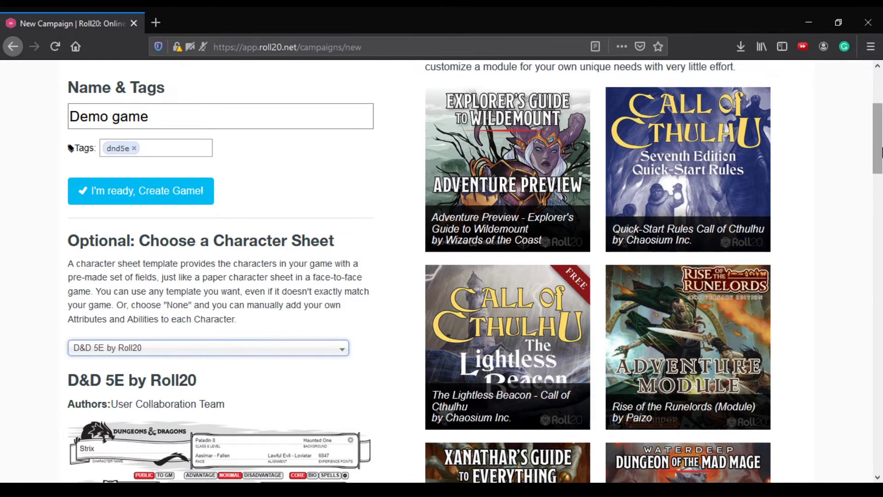
pyautogui.moveTo(879, 150); pyautogui.dragTo(880, 129)
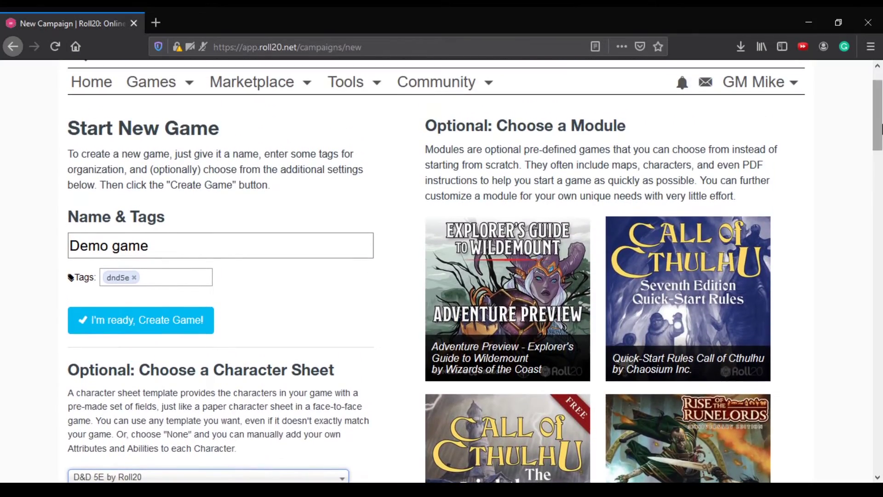
pyautogui.click(189, 330)
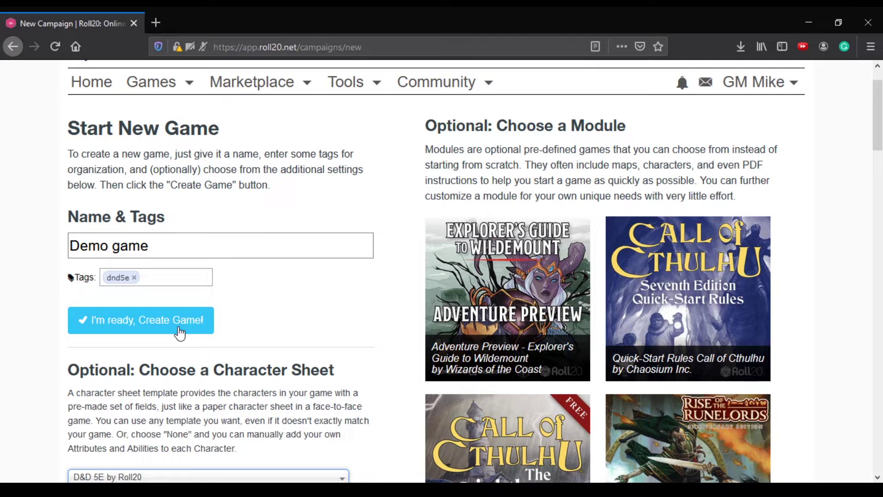
pyautogui.click(179, 327)
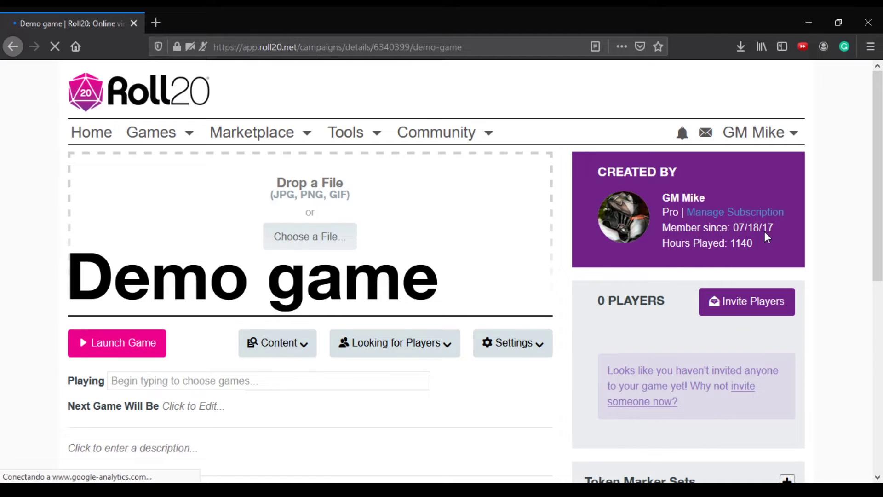
# Look over the new game's details page and its player invitation options, including the share link
pyautogui.scroll(-3, 690, 230)
pyautogui.scroll(3, 805, 217)
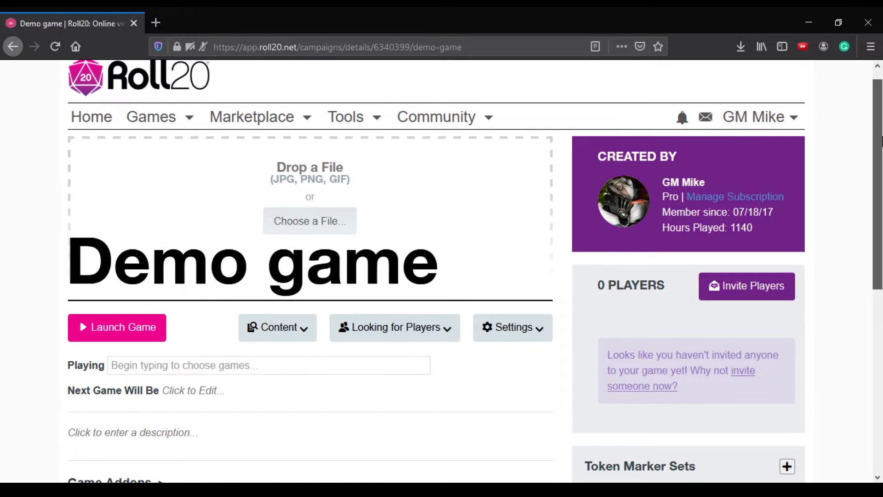
pyautogui.scroll(-4, 878, 193)
pyautogui.scroll(2, 880, 193)
pyautogui.scroll(3, 880, 193)
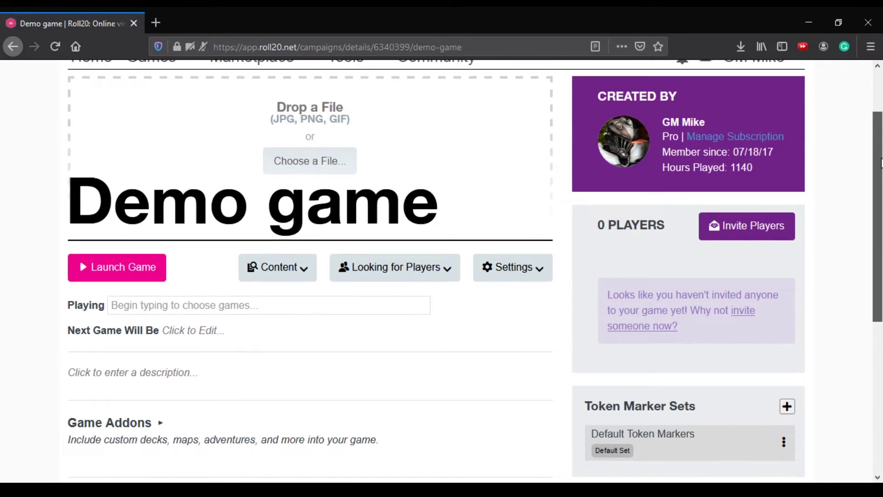
pyautogui.scroll(-3, 880, 191)
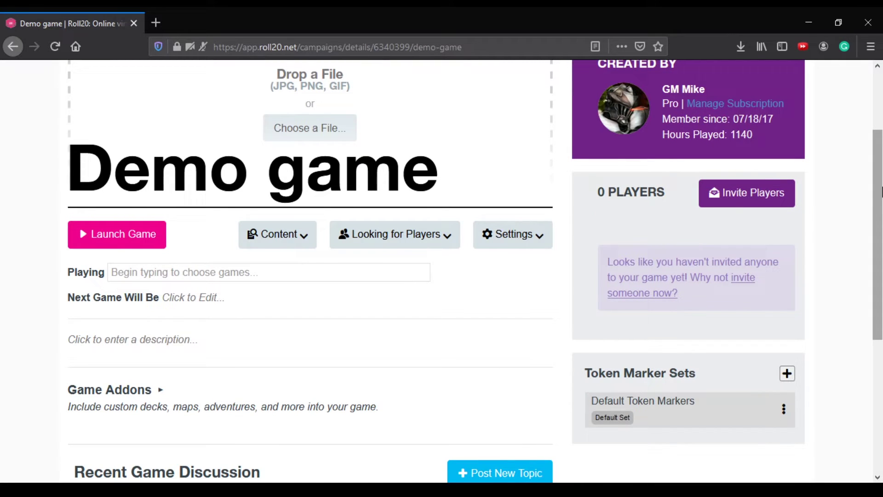
pyautogui.click(751, 195)
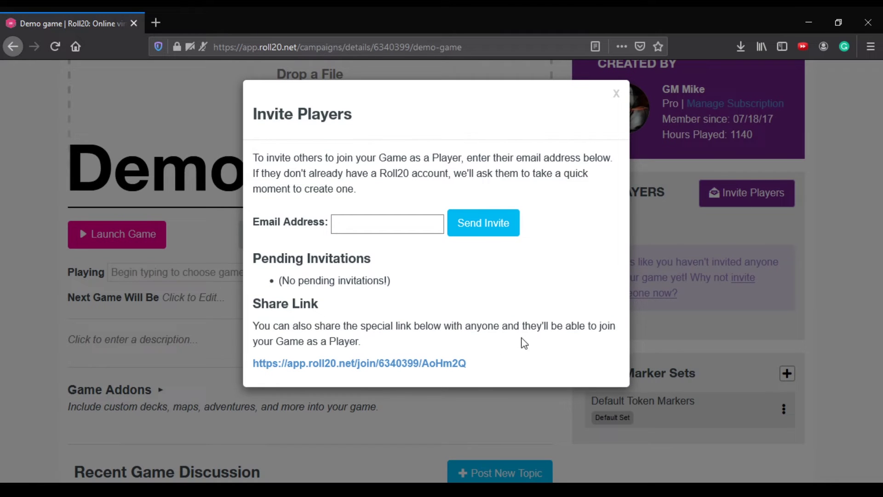
pyautogui.moveTo(467, 367); pyautogui.dragTo(248, 366)
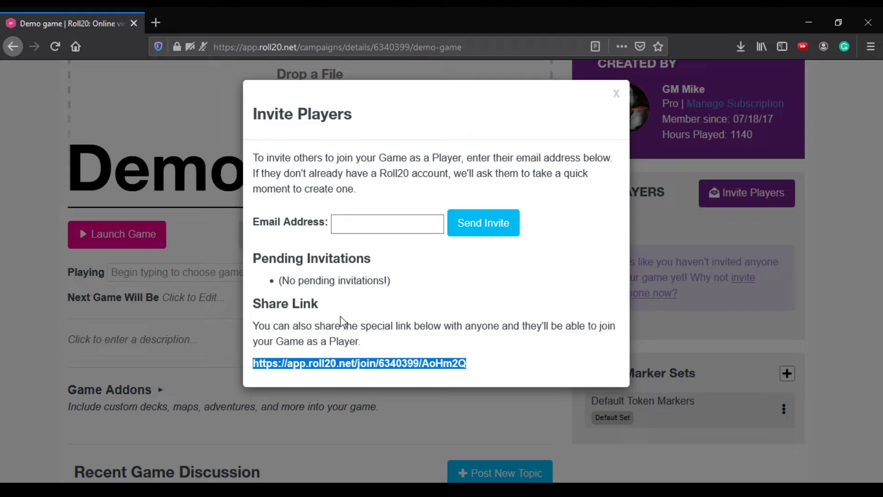
pyautogui.click(424, 297)
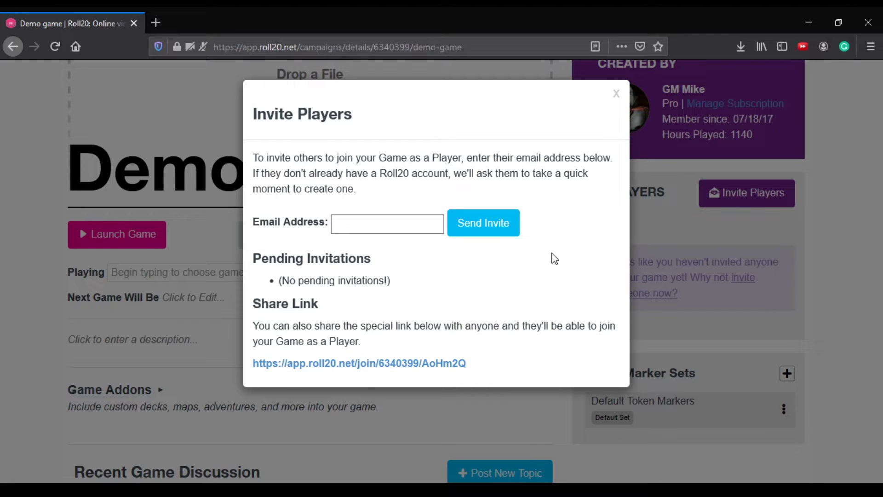
pyautogui.click(617, 94)
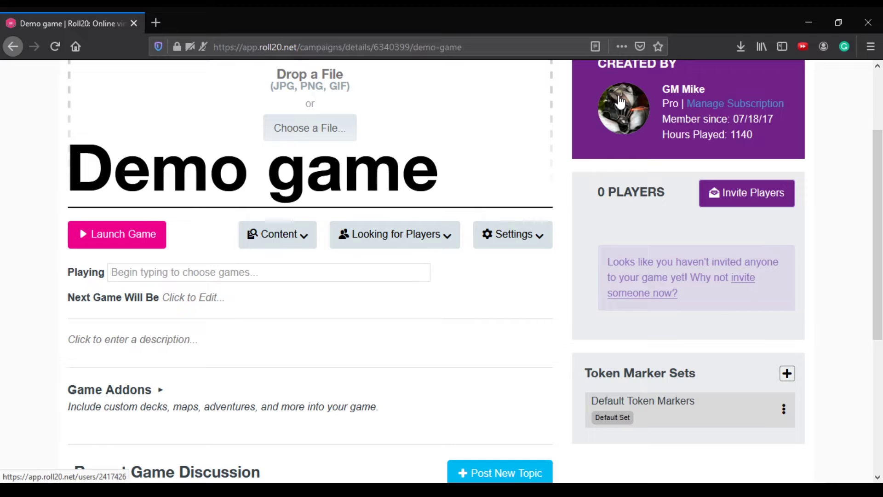
# Set the game being played to D&D 5E and open the next session's date for editing
pyautogui.moveTo(881, 206)
pyautogui.mouseDown()
pyautogui.moveTo(881, 248)
pyautogui.moveTo(881, 138)
pyautogui.moveTo(881, 220)
pyautogui.moveTo(881, 204)
pyautogui.mouseUp()
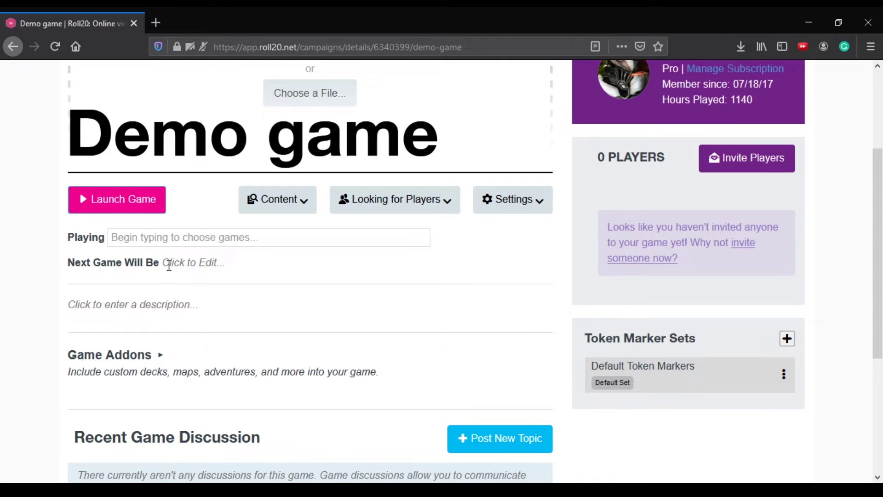
pyautogui.click(183, 238)
pyautogui.write('d')
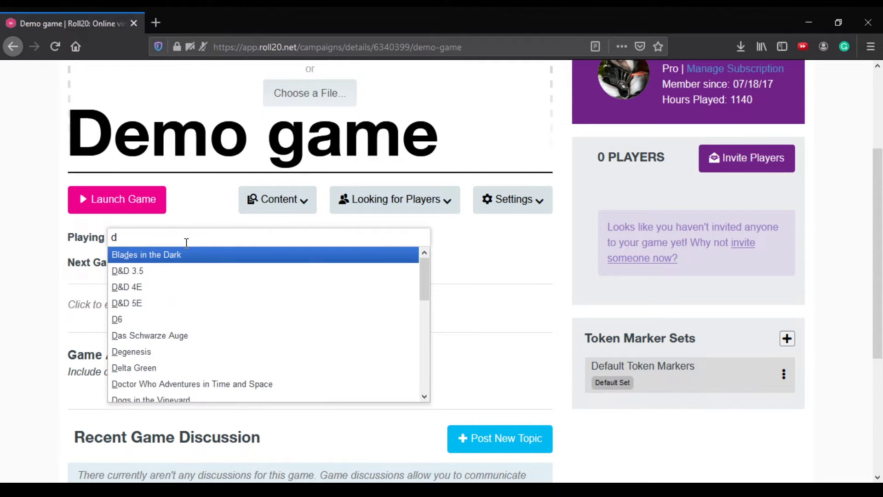
pyautogui.click(152, 305)
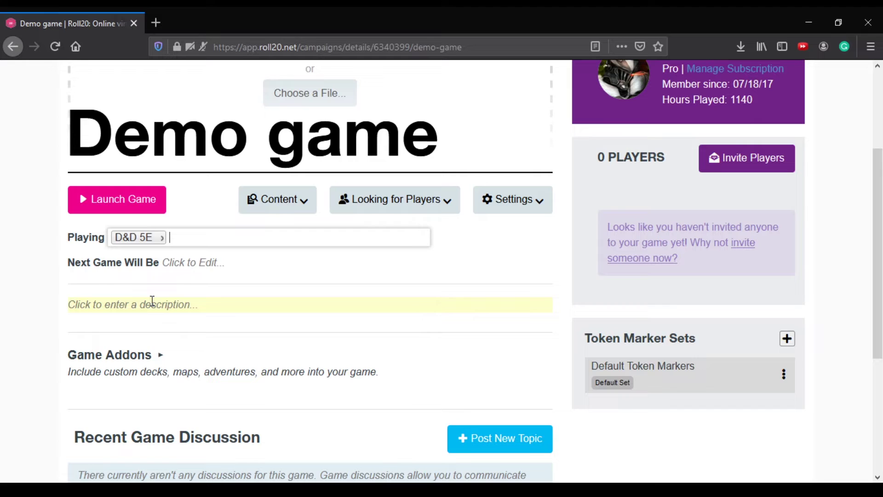
pyautogui.click(219, 265)
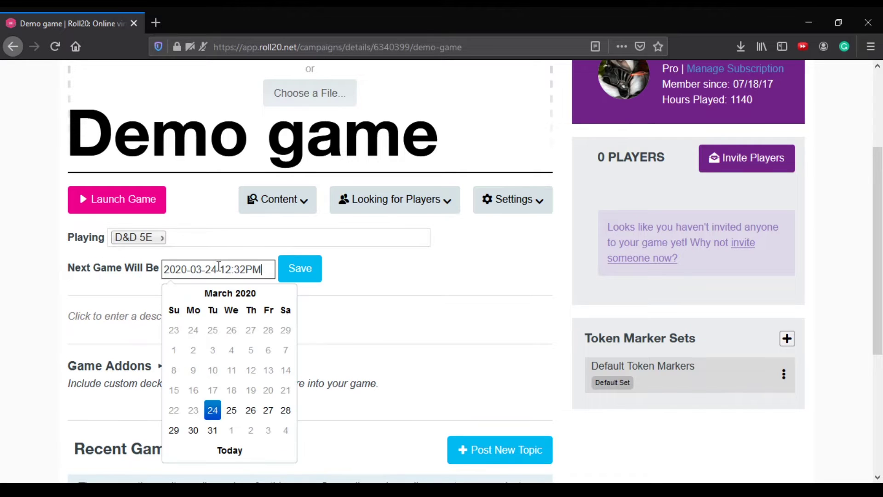
pyautogui.click(63, 281)
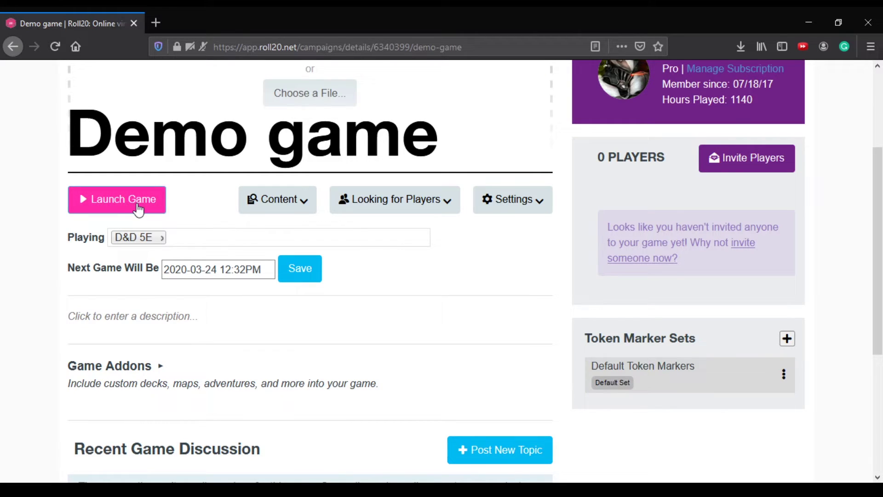
# Launch the game and roll dice in the chat with the command /roll 1d20+5
pyautogui.click(140, 208)
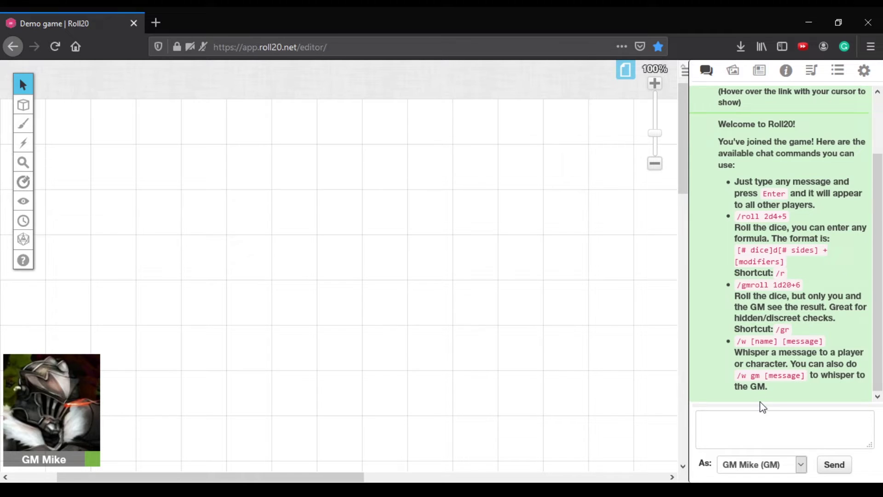
pyautogui.click(762, 416)
pyautogui.write('/roll 1d20+5')
pyautogui.press('Return')
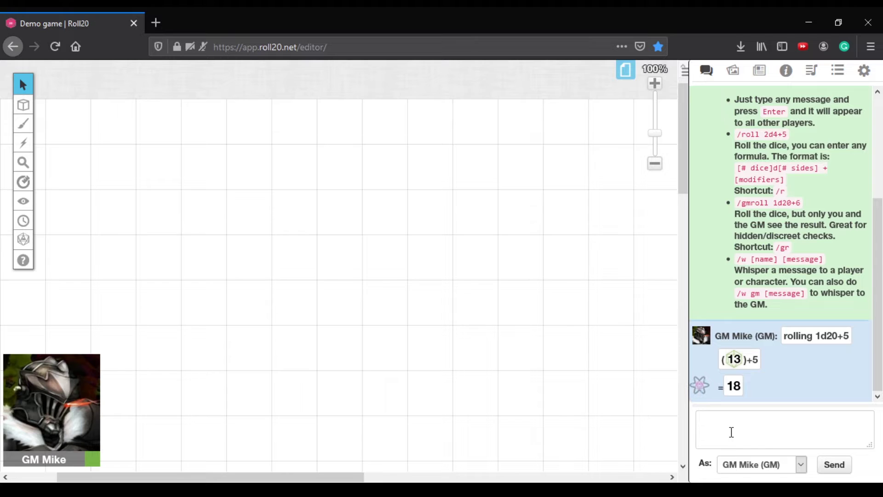
pyautogui.moveTo(880, 345); pyautogui.dragTo(881, 292)
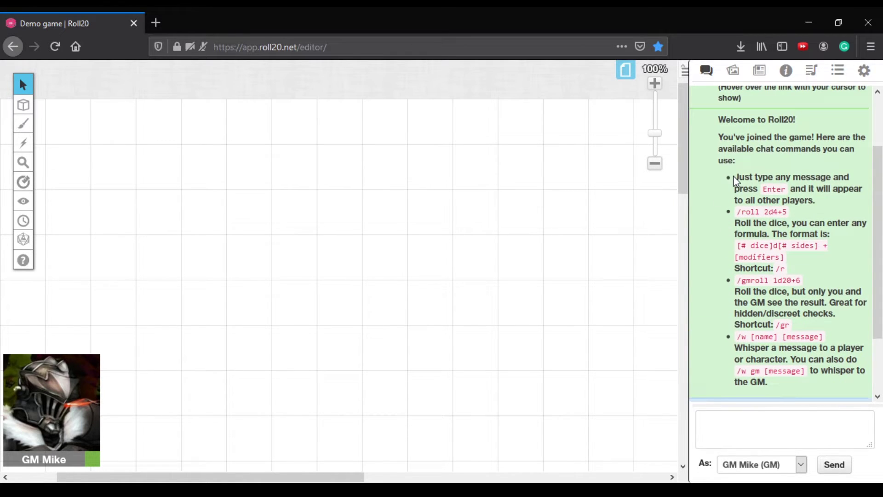
# Read through the chat commands in the welcome message, covering /roll, /gmroll and whispers, and the dice roll below it
pyautogui.moveTo(734, 182); pyautogui.dragTo(790, 390)
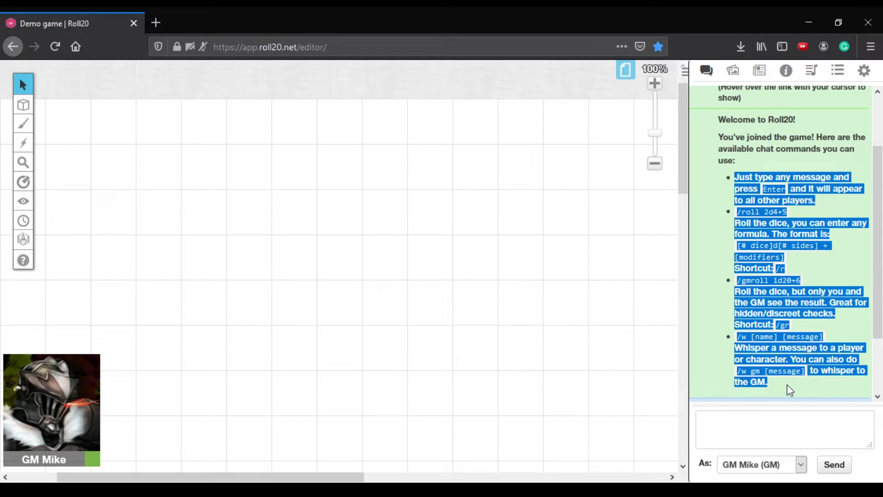
pyautogui.click(789, 391)
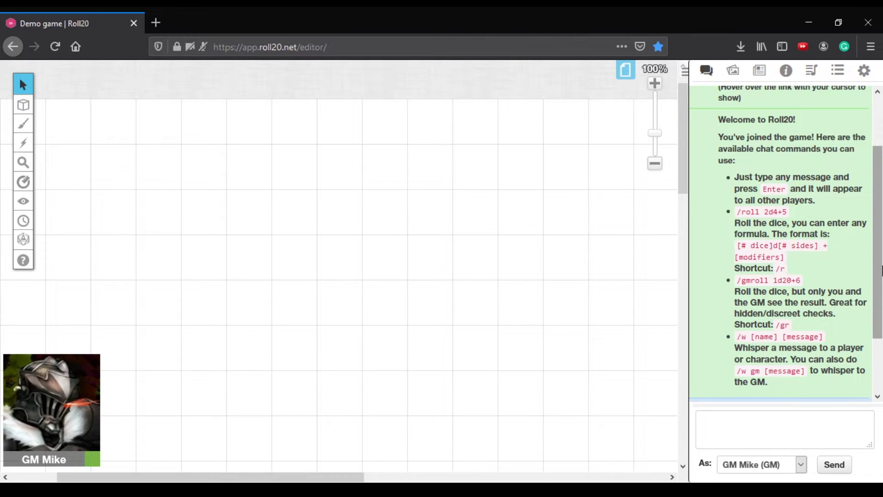
pyautogui.moveTo(881, 279); pyautogui.dragTo(881, 278)
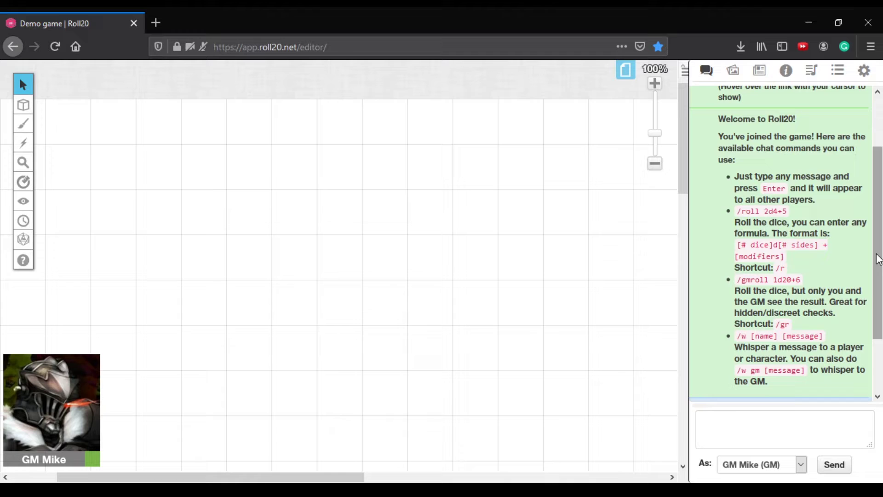
pyautogui.scroll(-1, 881, 276)
pyautogui.scroll(-3, 881, 269)
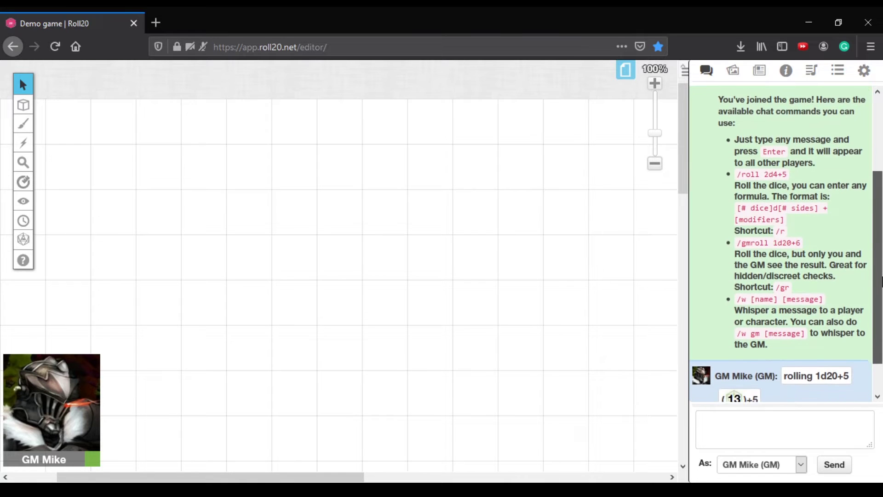
pyautogui.scroll(4, 881, 262)
pyautogui.scroll(2, 881, 262)
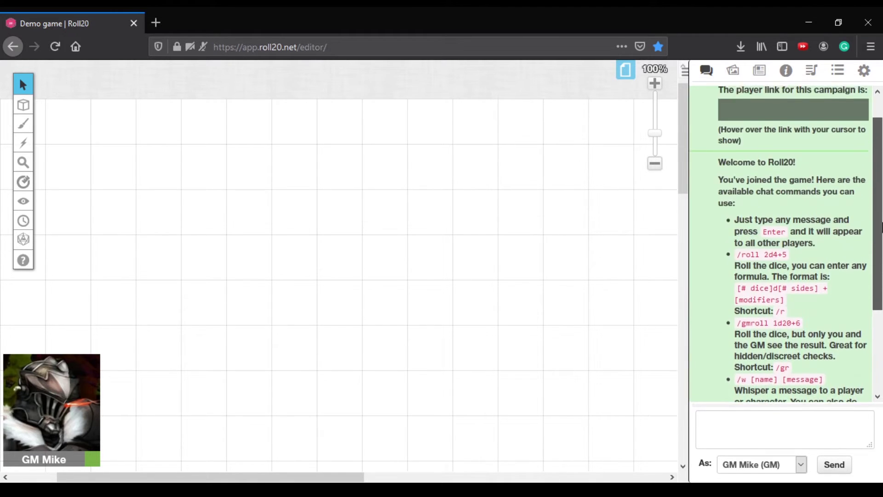
pyautogui.scroll(-5, 881, 262)
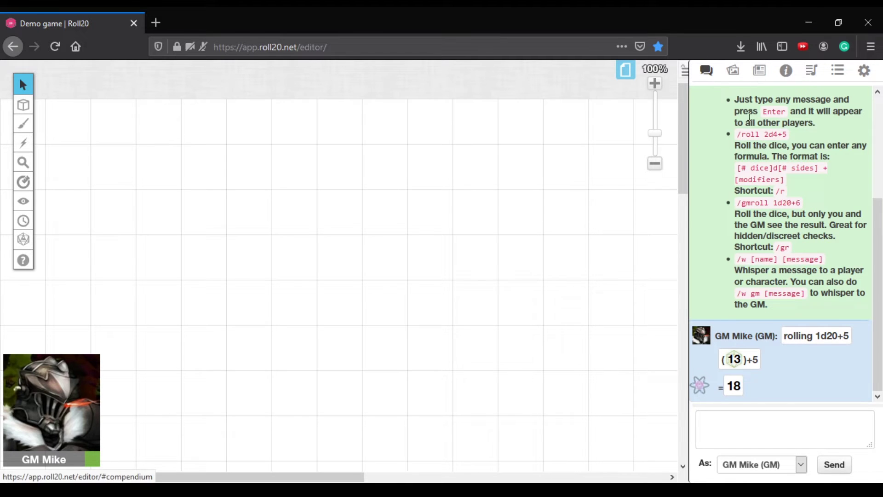
# Look over the art library's premium assets and the personal library, expanding its NPC K folder
pyautogui.click(656, 164)
pyautogui.click(657, 165)
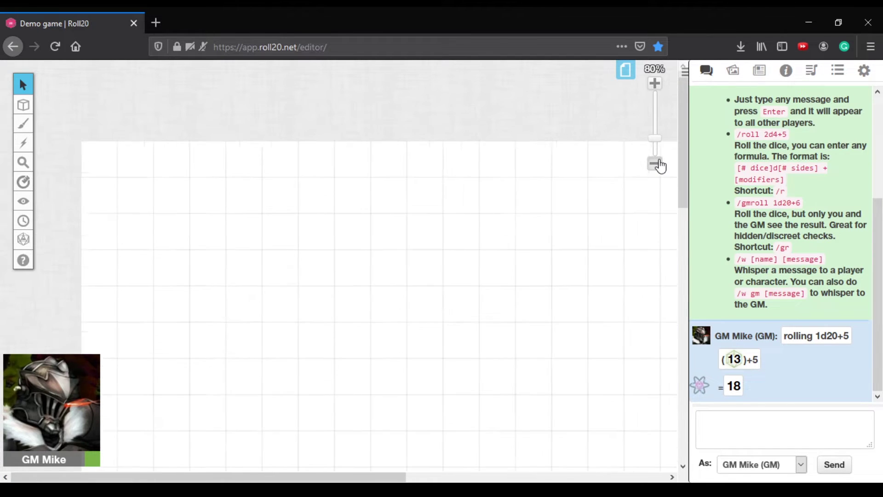
pyautogui.click(656, 163)
pyautogui.click(656, 164)
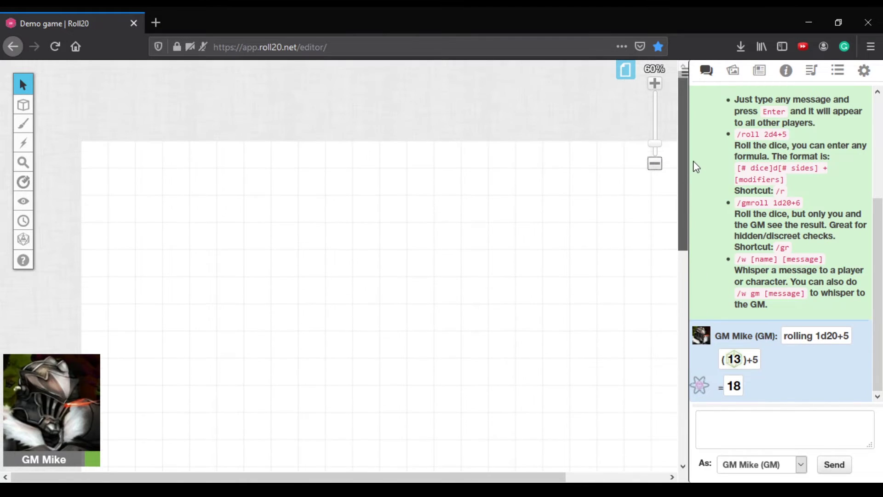
pyautogui.click(740, 74)
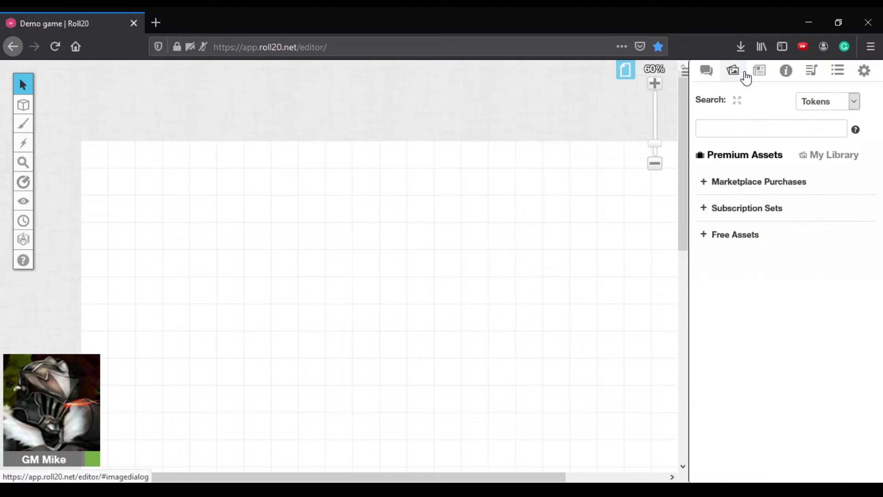
pyautogui.click(846, 165)
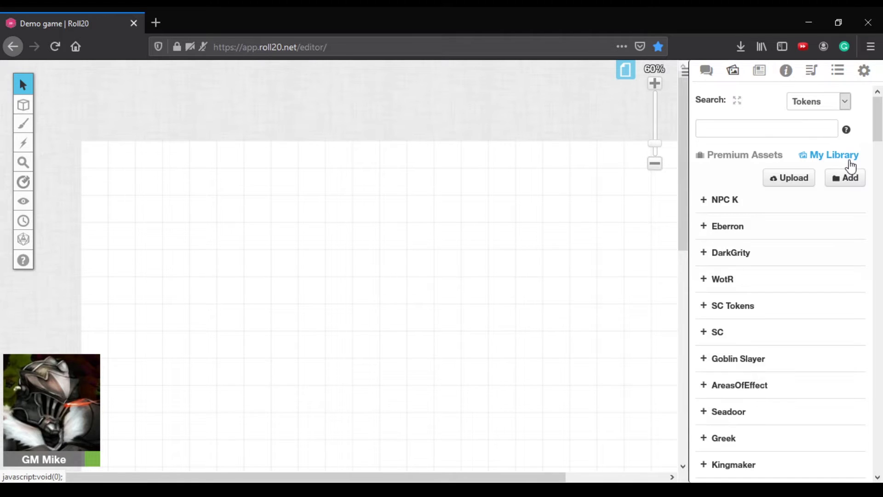
pyautogui.click(711, 208)
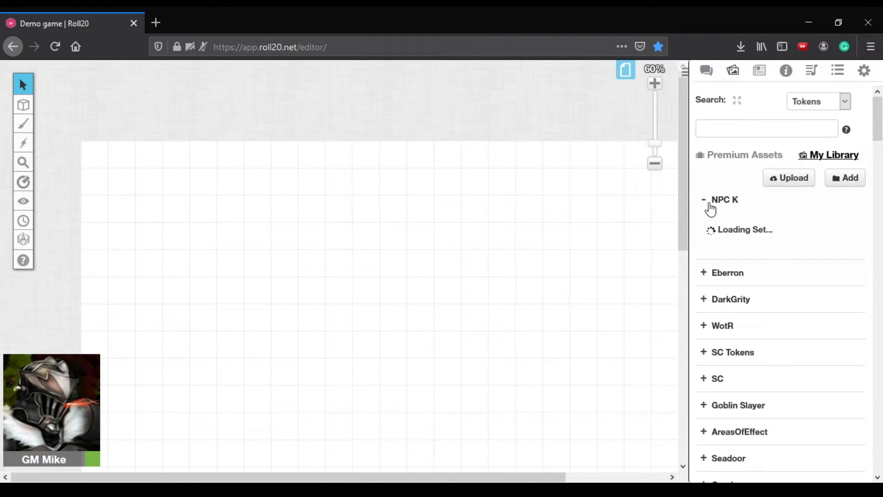
# Find the Dungeon Tiles set among the free premium assets and place the Room of Afterglow tile on the page
pyautogui.click(735, 157)
pyautogui.click(733, 233)
pyautogui.scroll(-8, 772, 322)
pyautogui.click(777, 361)
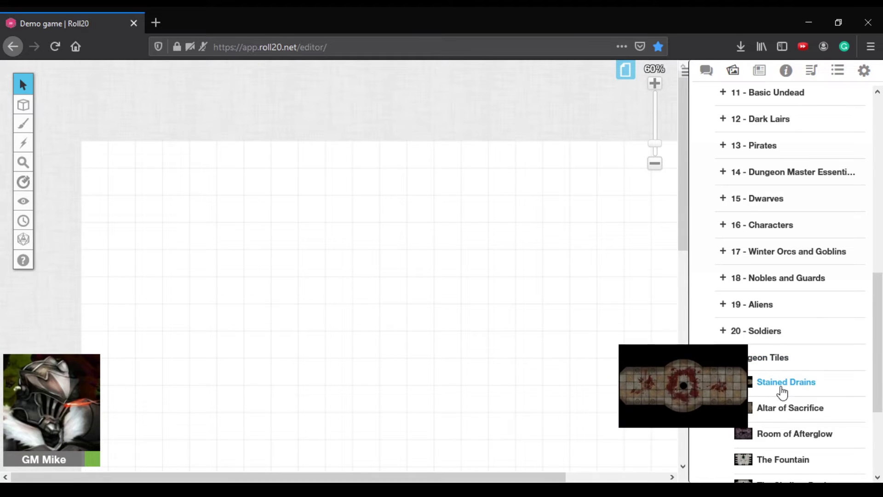
pyautogui.scroll(-3, 777, 372)
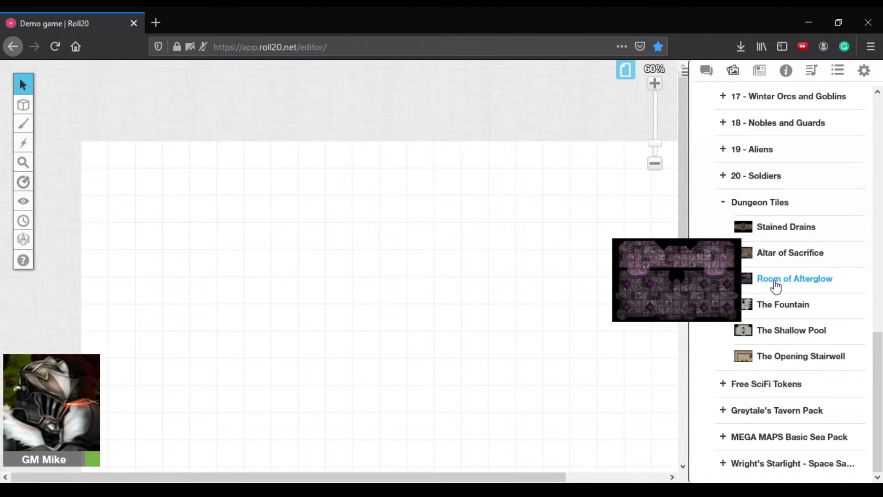
pyautogui.moveTo(778, 288); pyautogui.dragTo(207, 187)
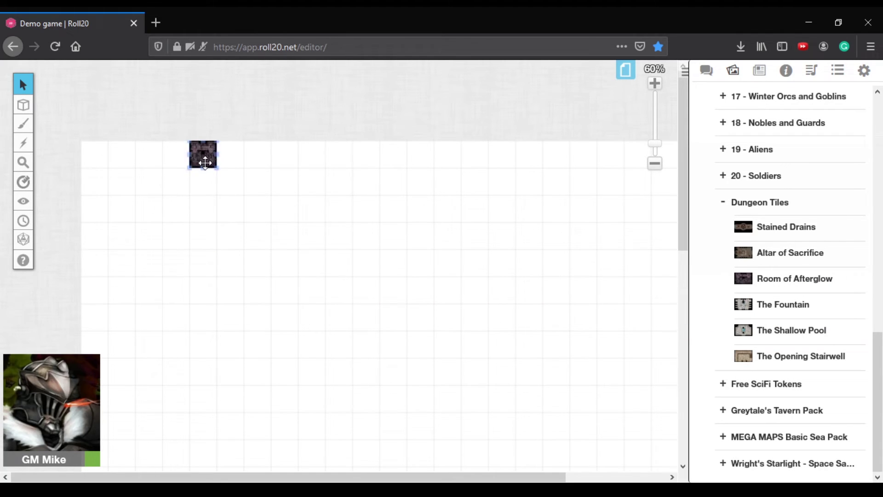
# Enlarge the Room of Afterglow tile to about 11 by 11 grid cells and position it against the page's upper edge
pyautogui.moveTo(203, 155); pyautogui.dragTo(484, 161)
pyautogui.click(291, 275)
pyautogui.moveTo(347, 205); pyautogui.dragTo(343, 346)
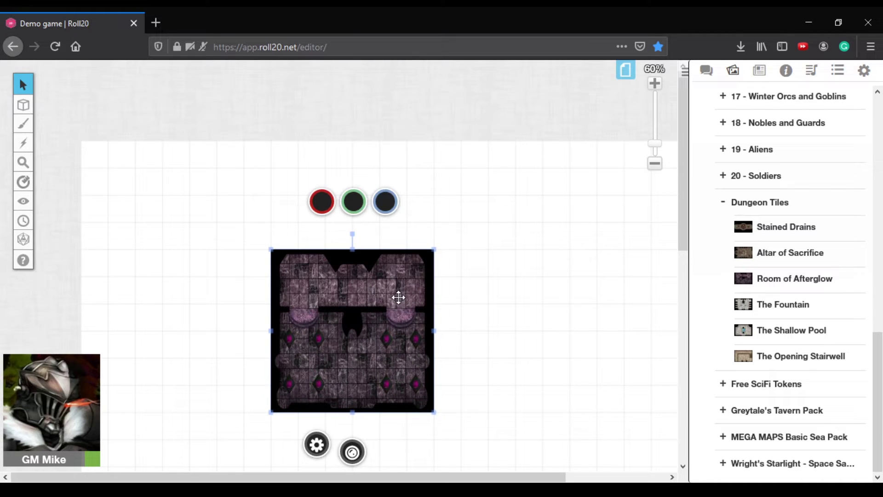
pyautogui.moveTo(435, 252); pyautogui.dragTo(568, 140)
pyautogui.moveTo(509, 199); pyautogui.dragTo(462, 235)
pyautogui.rightClick(398, 242)
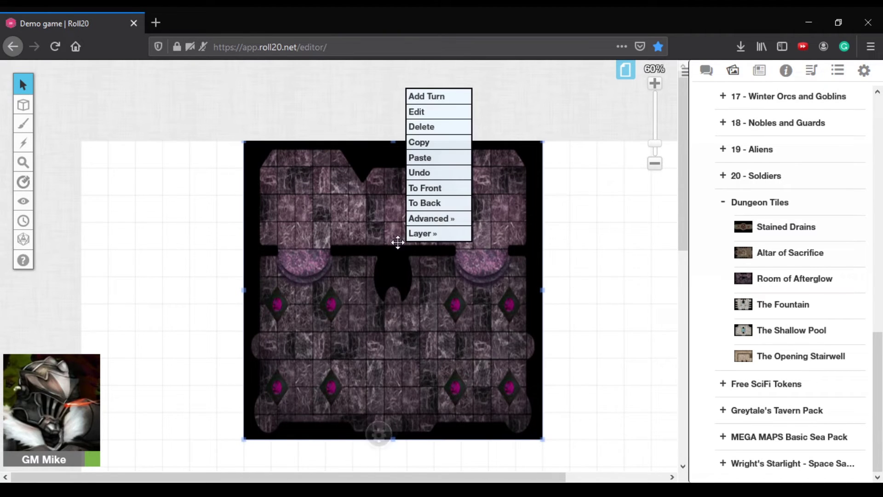
pyautogui.moveTo(421, 233)
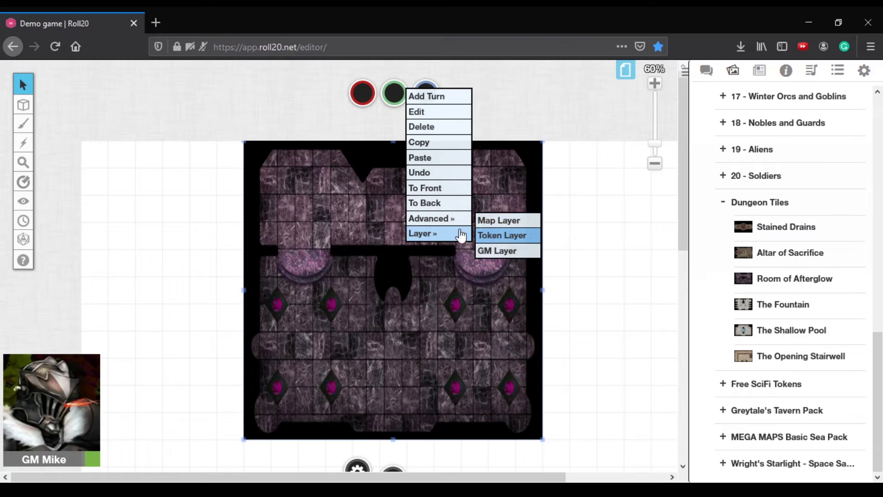
pyautogui.click(455, 283)
pyautogui.doubleClick(418, 243)
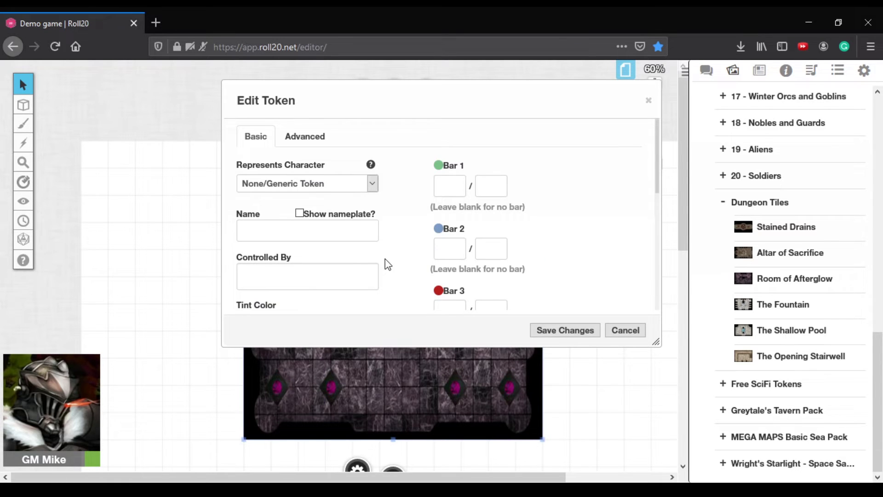
pyautogui.click(618, 331)
# Move the Room of Afterglow tile from the token layer to the Map Layer
pyautogui.rightClick(374, 254)
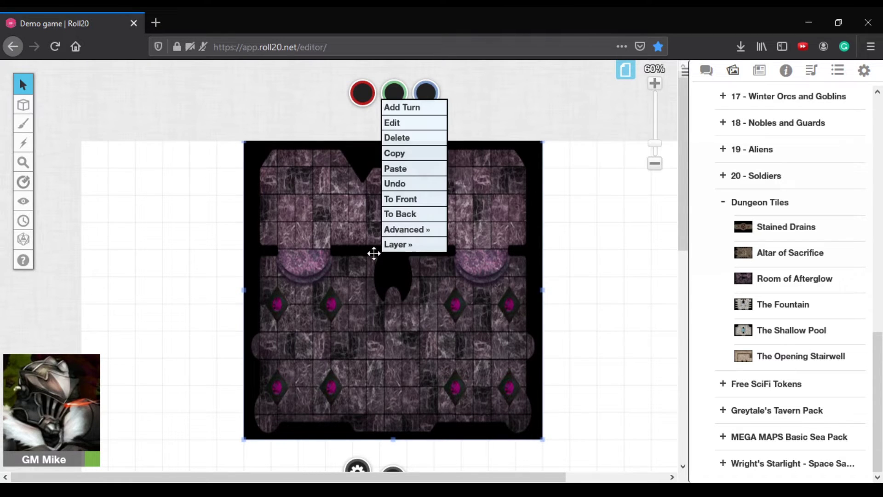
pyautogui.moveTo(404, 244)
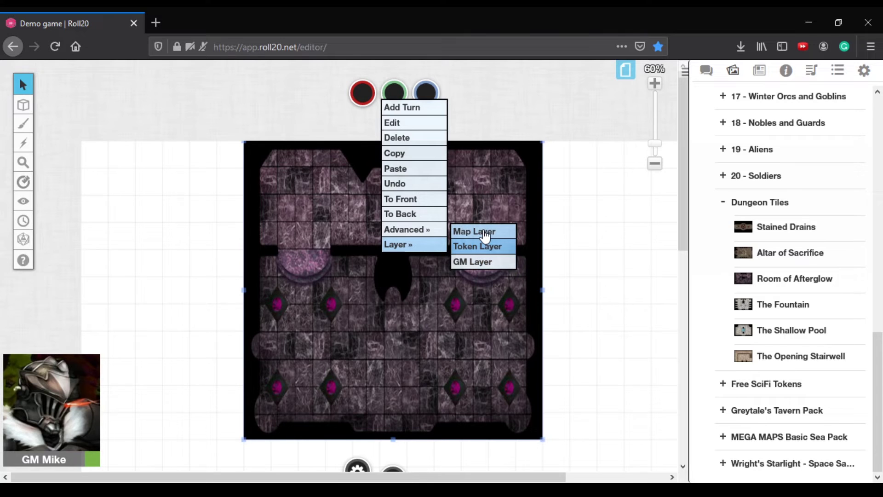
pyautogui.click(486, 235)
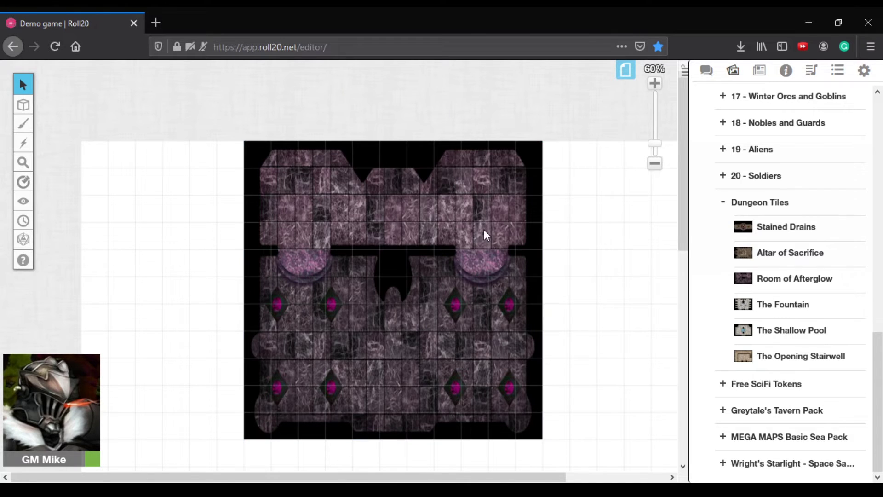
# Switch to editing the map layer and set the room tile as a drawing
pyautogui.moveTo(23, 104)
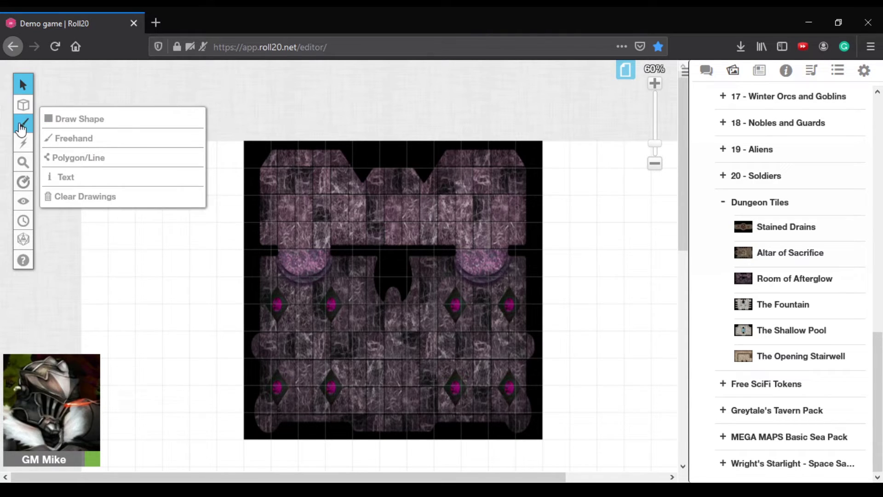
pyautogui.click(102, 99)
pyautogui.click(430, 273)
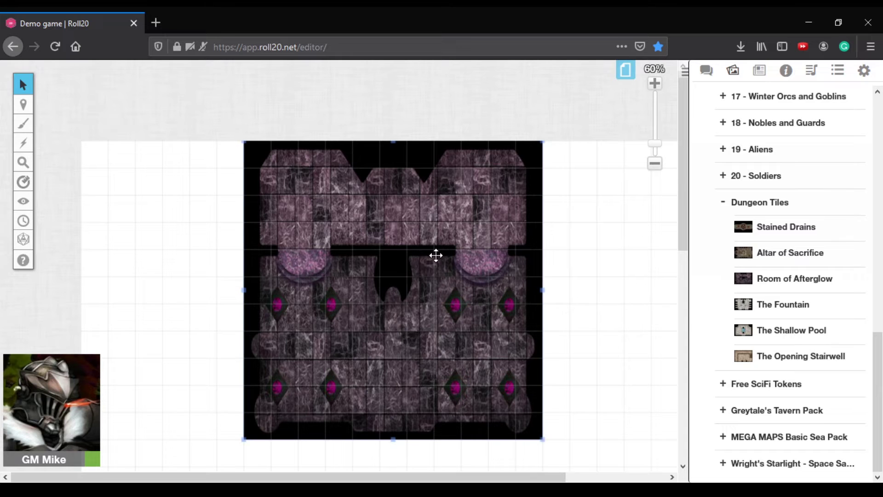
pyautogui.rightClick(412, 228)
pyautogui.moveTo(464, 209)
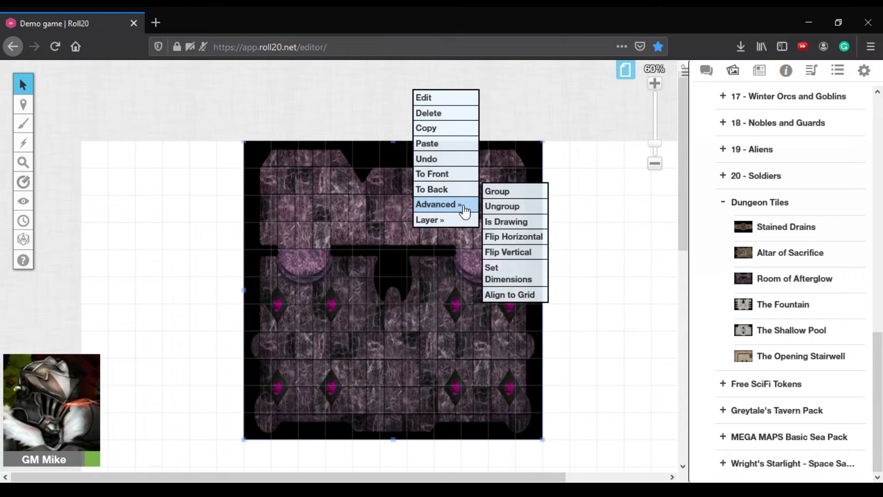
pyautogui.click(526, 226)
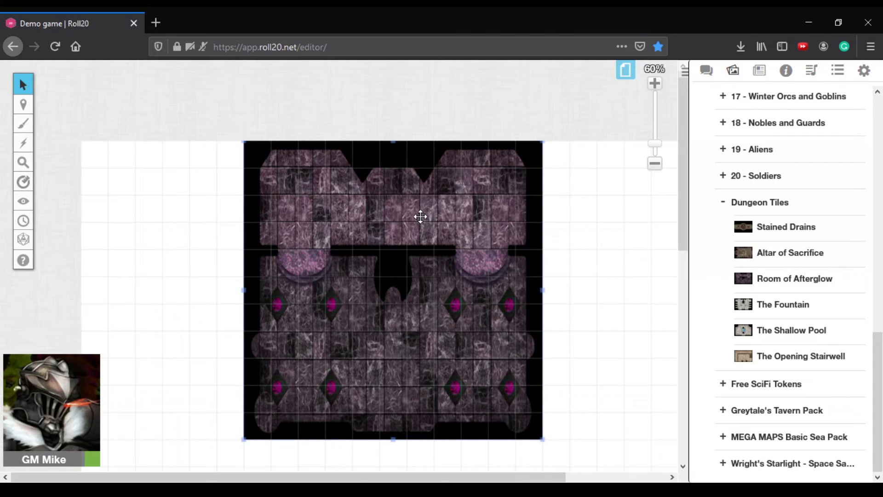
# Move the room tile freely a short way down and to the right, off the page's upper edge
pyautogui.moveTo(420, 215); pyautogui.dragTo(423, 262)
pyautogui.scroll(-3, 423, 260)
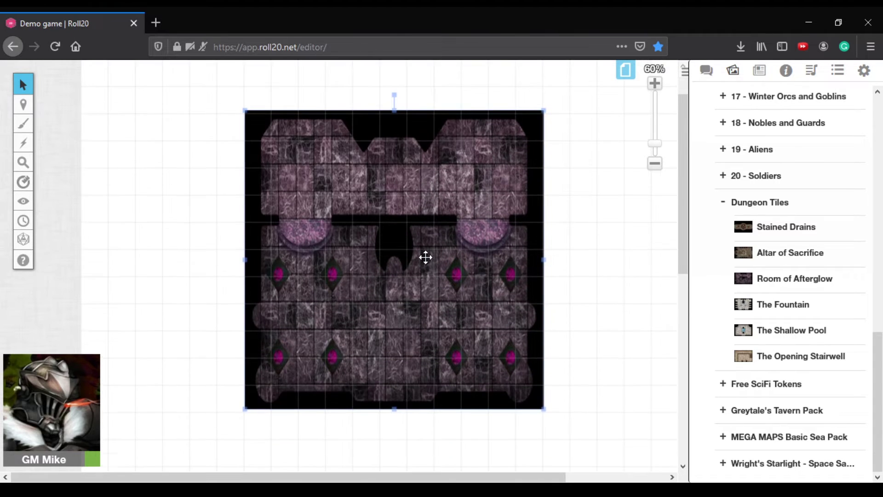
pyautogui.scroll(2, 425, 258)
pyautogui.press('Right')
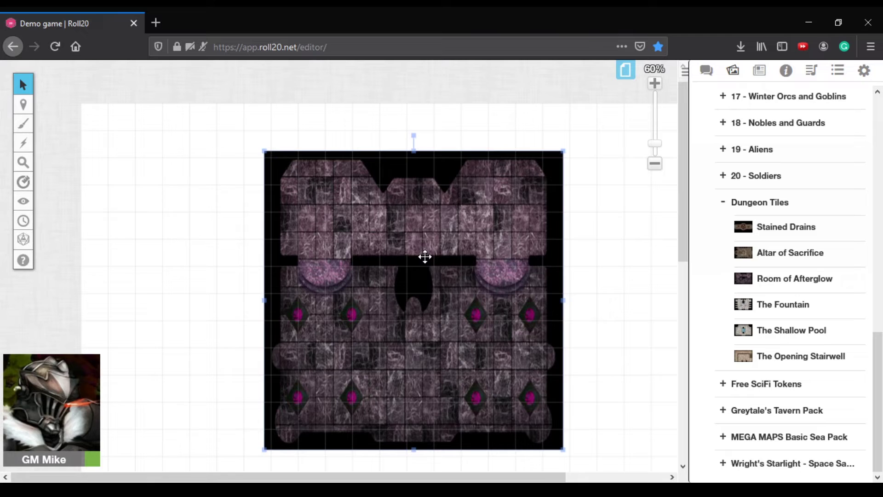
# Align the room tile to the page grid using a sample box of 3 x 3 cells, and narrow its width slightly
pyautogui.rightClick(426, 258)
pyautogui.moveTo(477, 239)
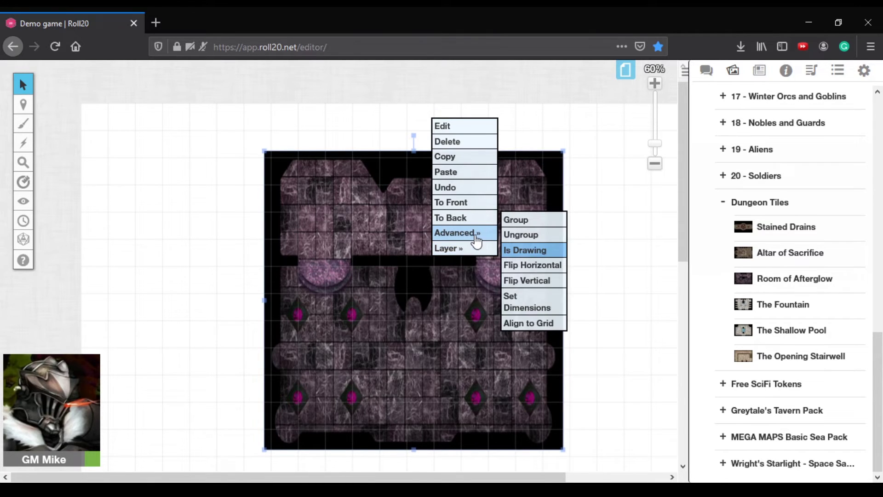
pyautogui.click(542, 324)
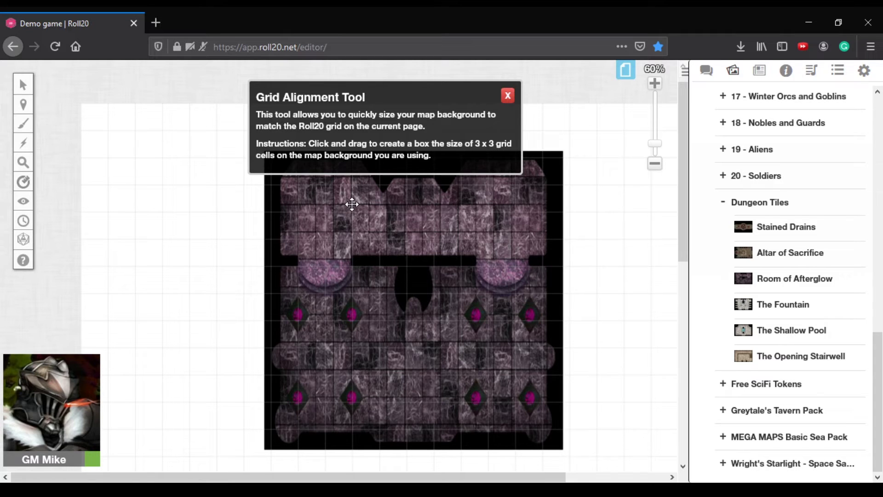
pyautogui.moveTo(351, 203)
pyautogui.mouseDown()
pyautogui.moveTo(409, 282)
pyautogui.moveTo(413, 265)
pyautogui.moveTo(368, 230)
pyautogui.moveTo(355, 202)
pyautogui.mouseUp()
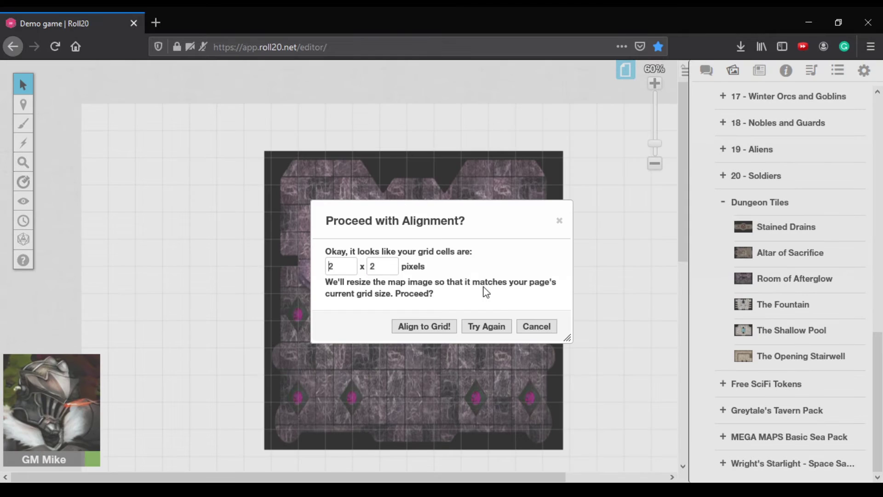
pyautogui.click(503, 327)
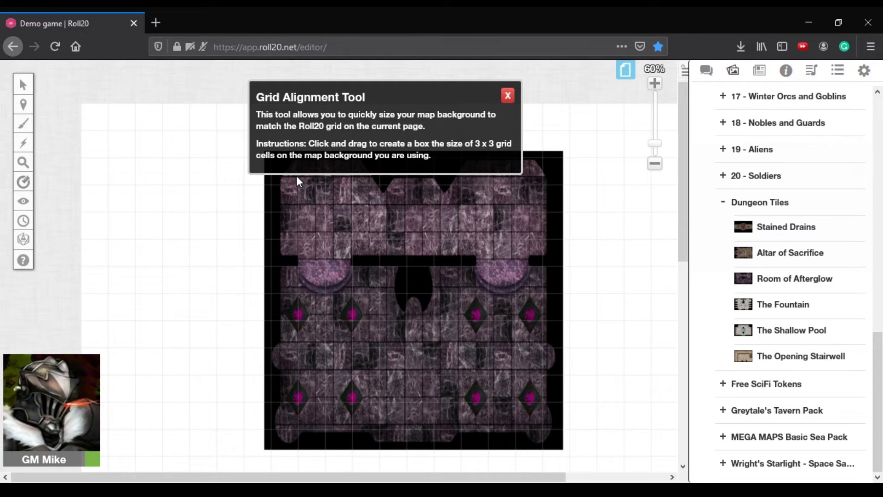
pyautogui.moveTo(299, 176); pyautogui.dragTo(272, 223)
pyautogui.click(429, 325)
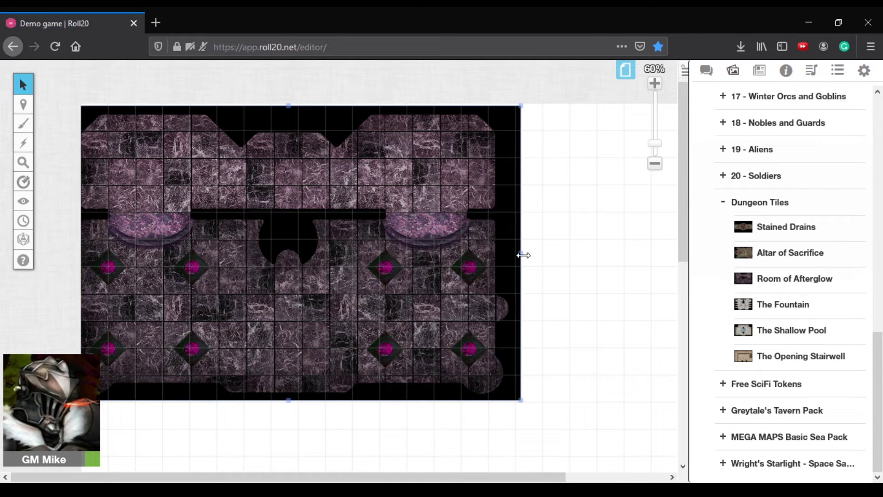
pyautogui.moveTo(522, 254); pyautogui.dragTo(513, 253)
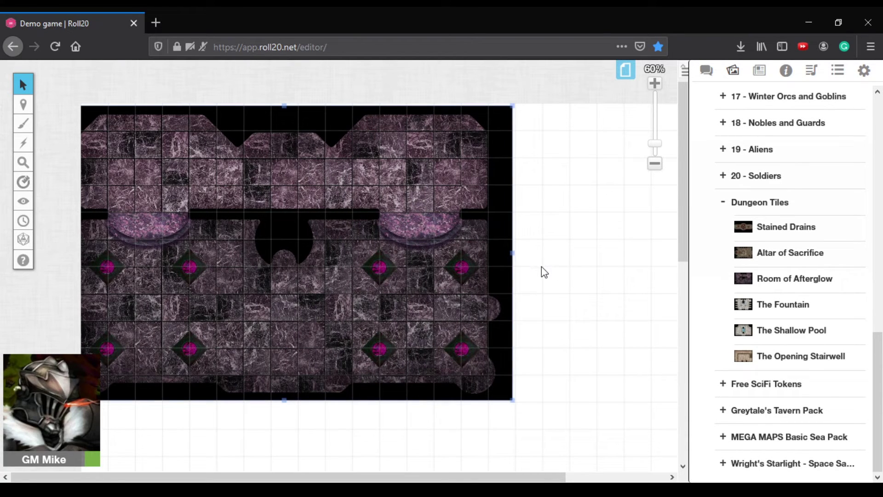
# Set the Start page's size to 16 by 16 grid cells
pyautogui.click(625, 73)
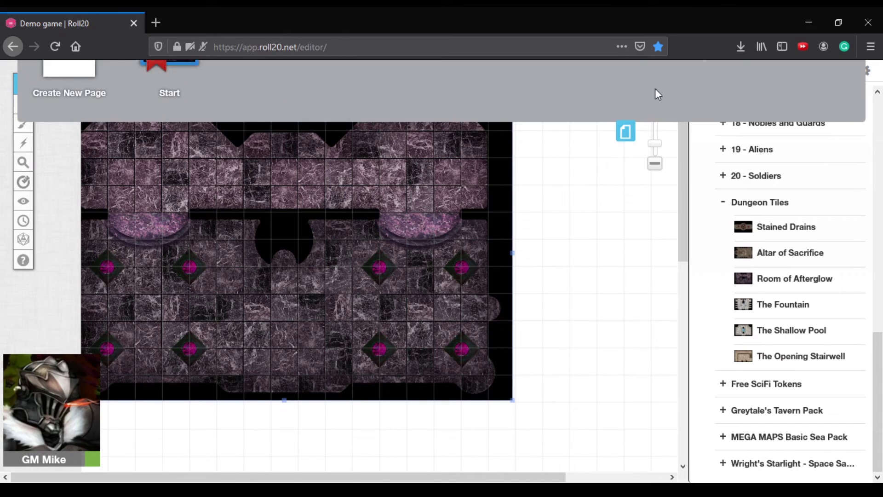
pyautogui.click(130, 75)
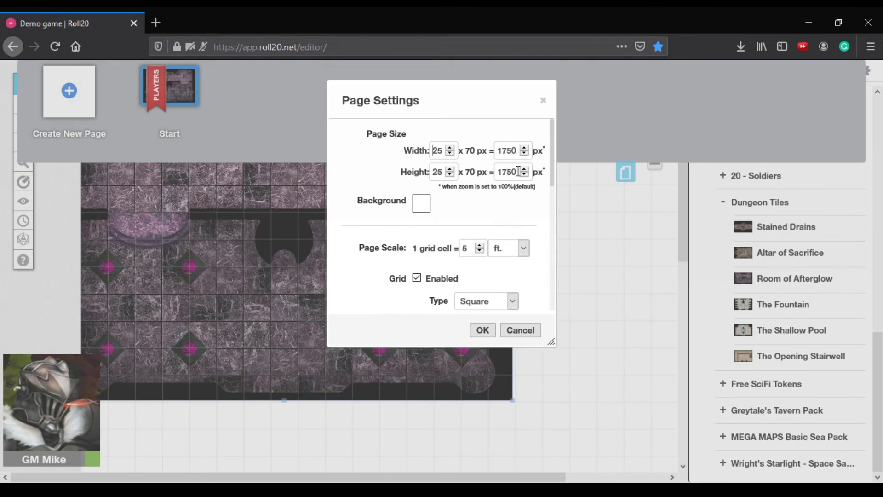
pyautogui.click(454, 155)
pyautogui.click(454, 155)
pyautogui.click(454, 155)
pyautogui.click(454, 156)
pyautogui.click(449, 175)
pyautogui.click(450, 175)
pyautogui.click(450, 175)
pyautogui.click(451, 153)
pyautogui.click(451, 154)
pyautogui.click(451, 154)
pyautogui.click(451, 154)
# Set the Start page's background colour to black and apply the page settings
pyautogui.click(421, 203)
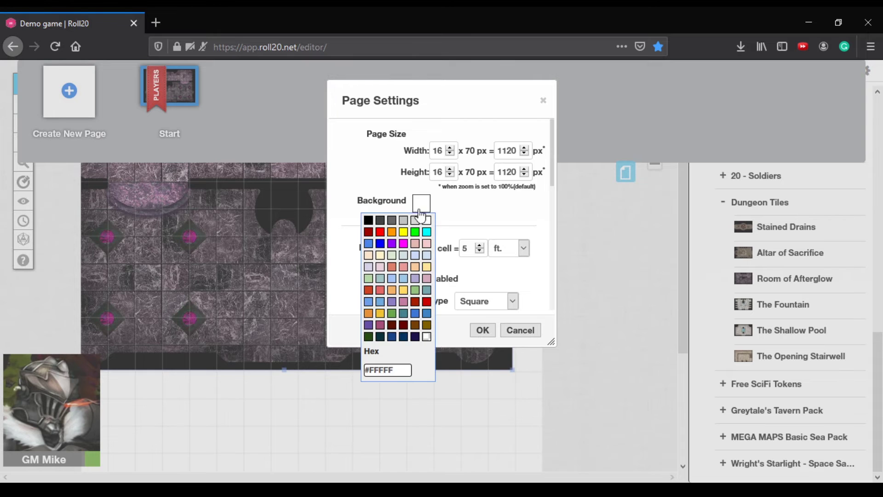
pyautogui.click(371, 222)
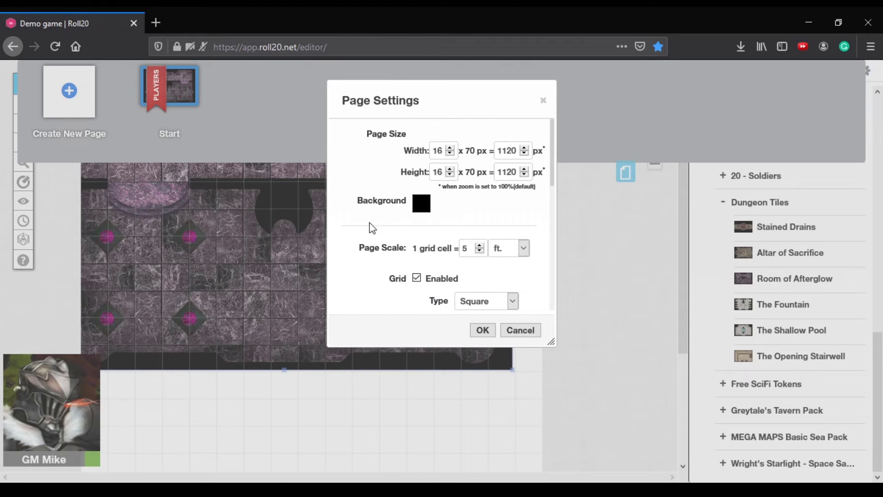
pyautogui.click(479, 334)
# Reduce the Start page's height to fit the room tile and put away the page overview
pyautogui.click(129, 77)
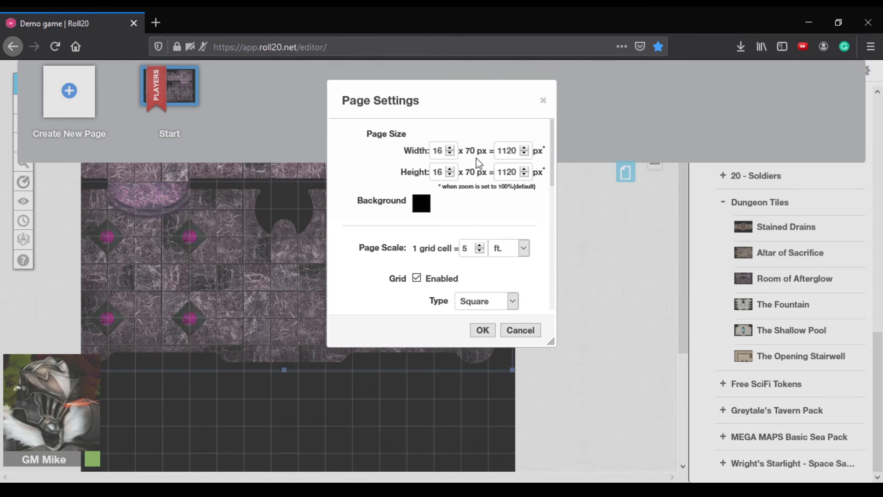
pyautogui.click(482, 330)
pyautogui.click(130, 76)
pyautogui.click(453, 176)
pyautogui.click(480, 328)
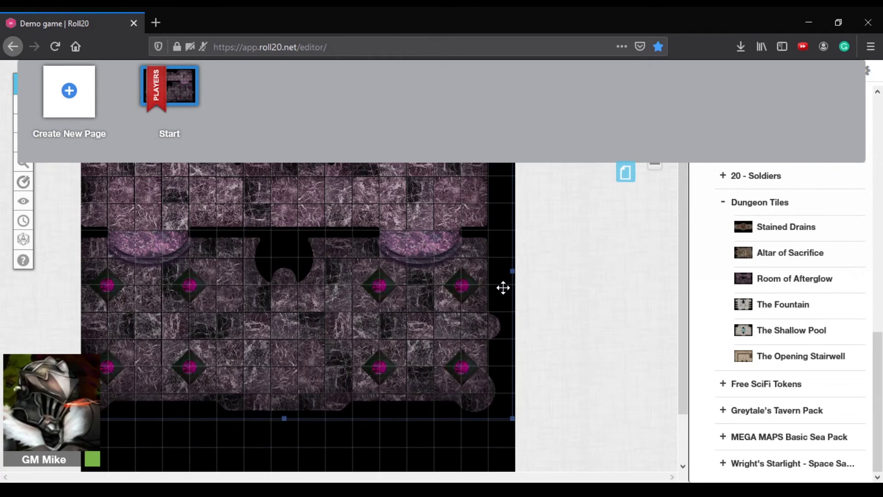
pyautogui.click(624, 178)
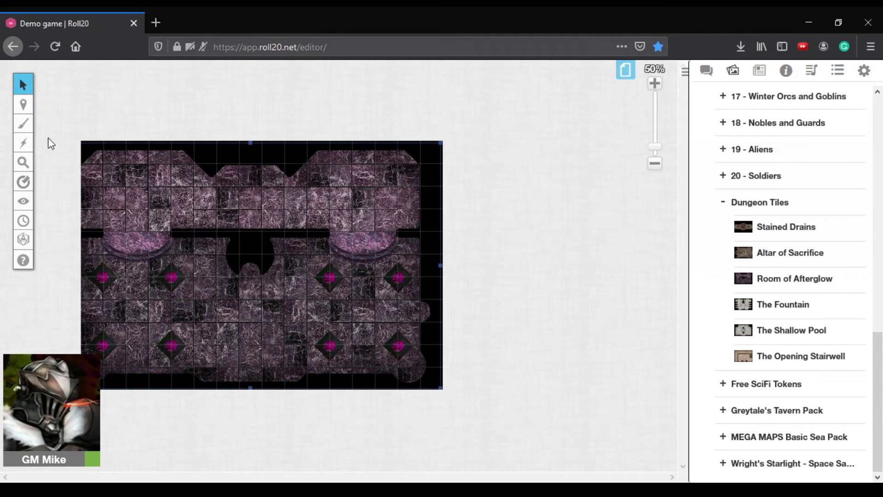
# Place the Knight with the yellow shield from the free assets set 01 - Characters in the upper-left part of the room
pyautogui.scroll(10, 816, 134)
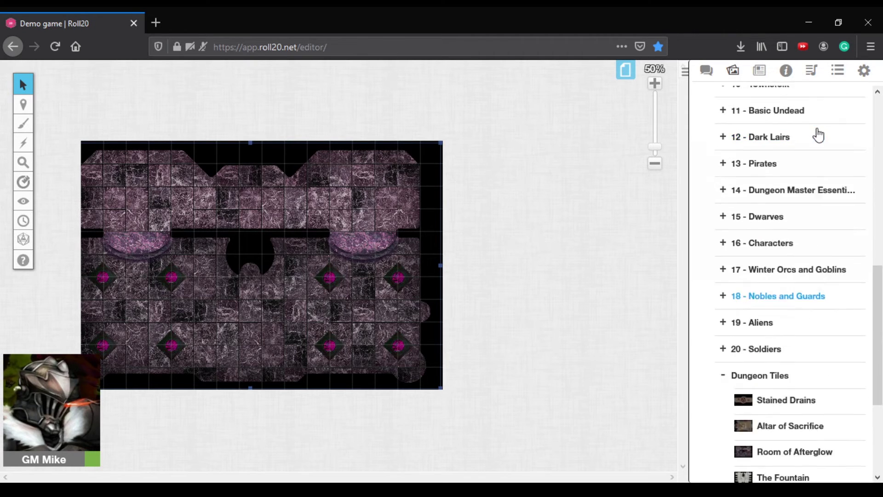
pyautogui.scroll(-2, 795, 147)
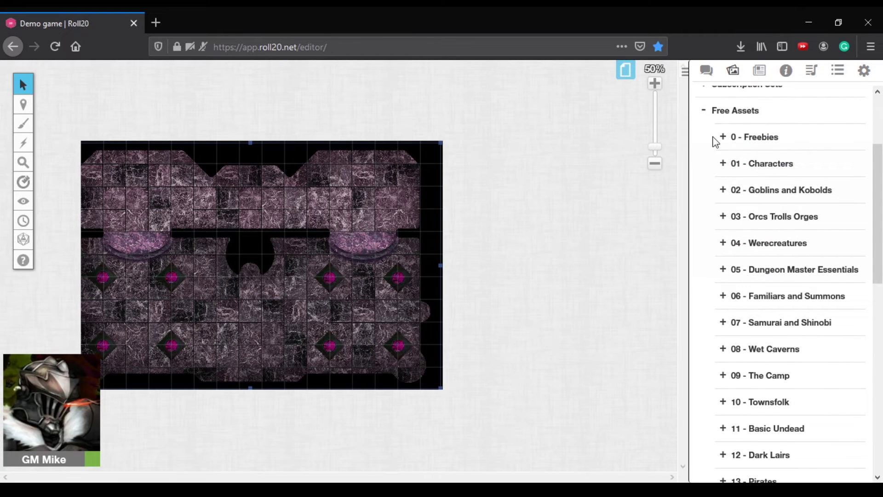
pyautogui.click(728, 167)
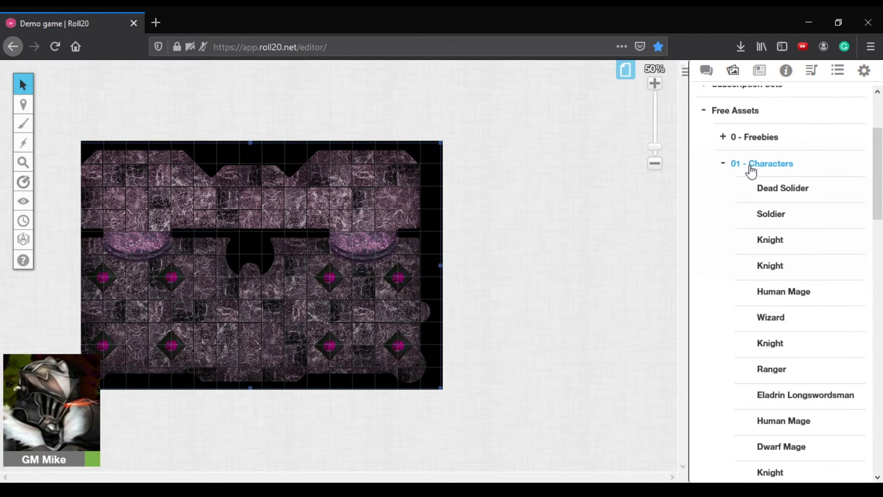
pyautogui.moveTo(768, 192)
pyautogui.scroll(-4, 761, 216)
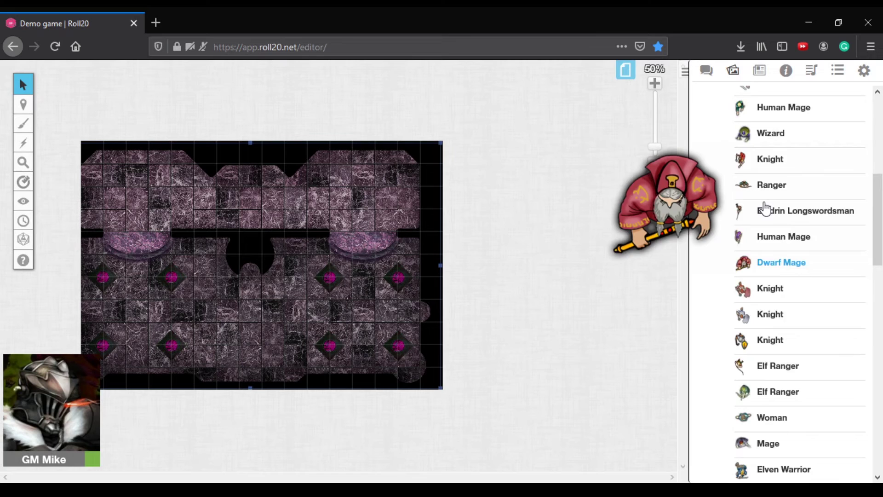
pyautogui.scroll(1, 765, 205)
pyautogui.scroll(-5, 764, 204)
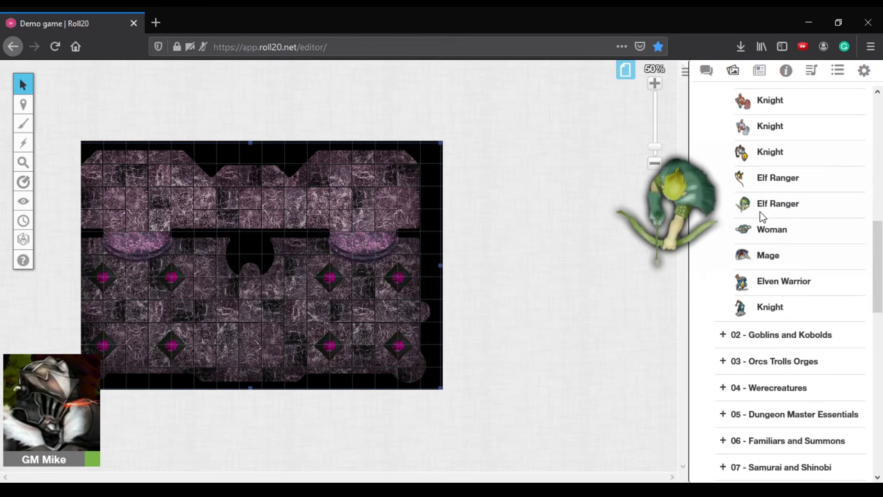
pyautogui.moveTo(764, 157)
pyautogui.moveTo(764, 156); pyautogui.dragTo(162, 191)
pyautogui.click(183, 213)
# Move the knight from the map layer to the token layer and switch to editing Objects & Tokens
pyautogui.rightClick(182, 209)
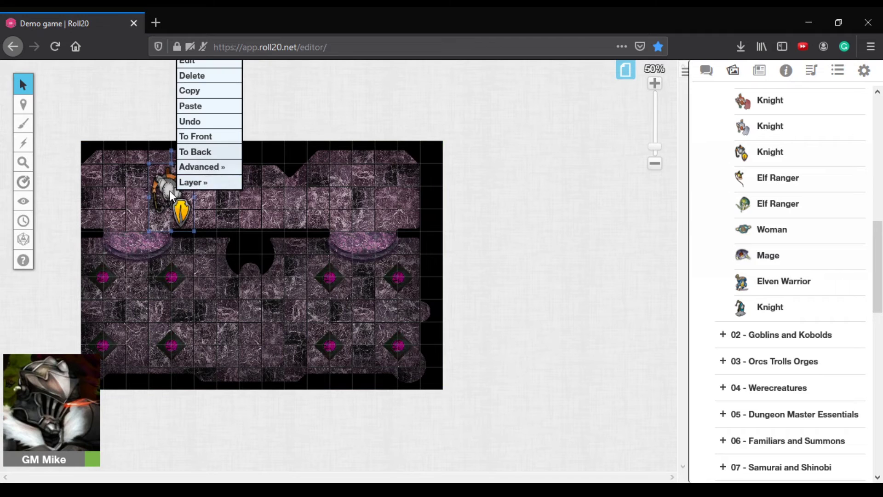
pyautogui.moveTo(207, 183)
pyautogui.click(259, 186)
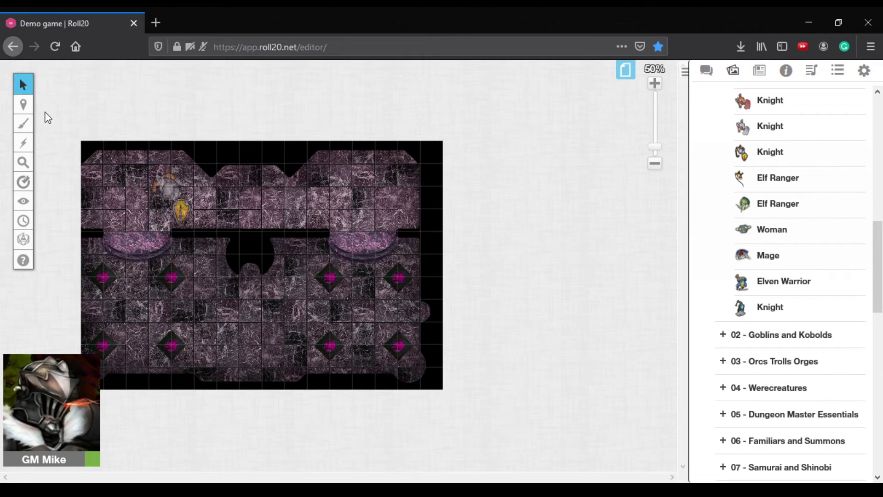
pyautogui.moveTo(23, 104)
pyautogui.click(105, 118)
# Shrink the knight token to the size of a single grid cell
pyautogui.click(181, 179)
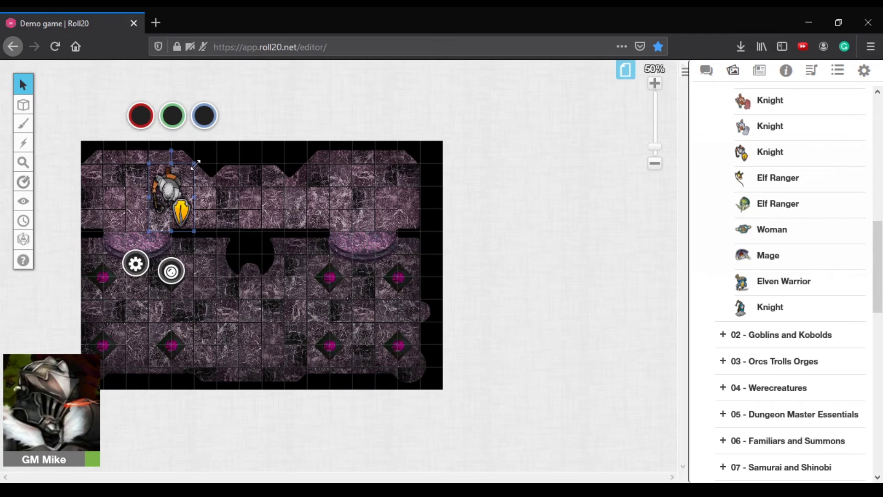
pyautogui.moveTo(195, 164); pyautogui.dragTo(195, 199)
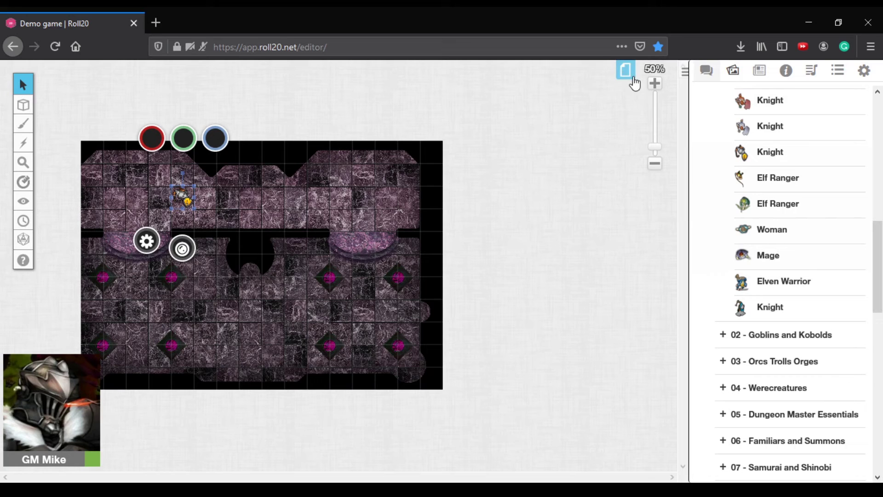
pyautogui.click(654, 83)
pyautogui.click(655, 84)
pyautogui.scroll(3, 502, 172)
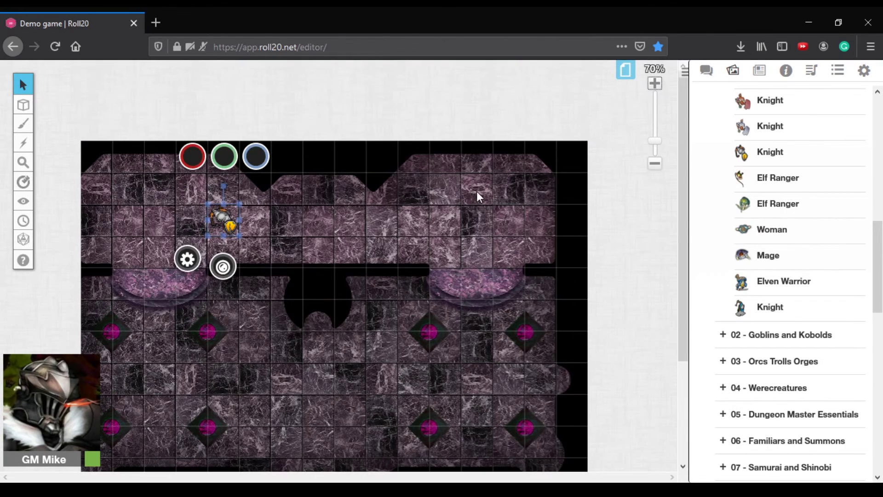
# Duplicate the knight token twice and spread the three knights along one row of the upper room
pyautogui.moveTo(242, 214); pyautogui.dragTo(288, 220)
pyautogui.hotkey('ctrl', 'c')
pyautogui.hotkey('ctrl', 'v')
pyautogui.click(324, 213)
pyautogui.hotkey('ctrl', 'v')
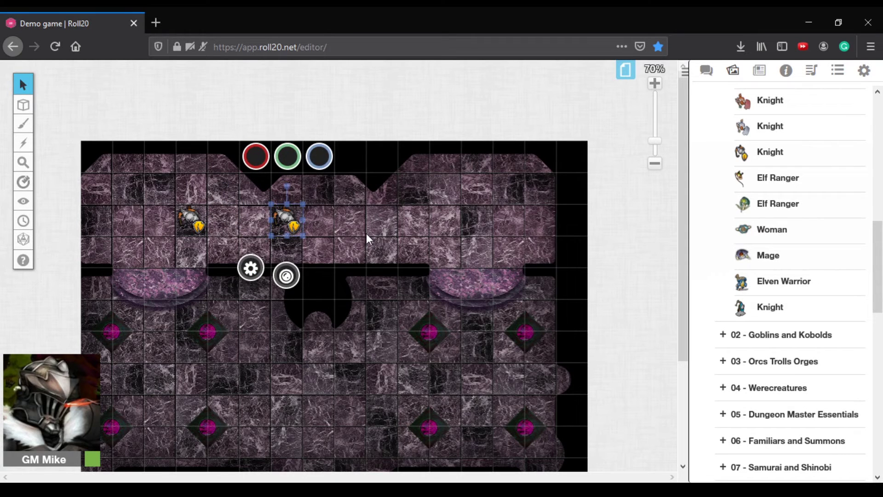
pyautogui.click(349, 224)
pyautogui.moveTo(276, 208); pyautogui.dragTo(336, 213)
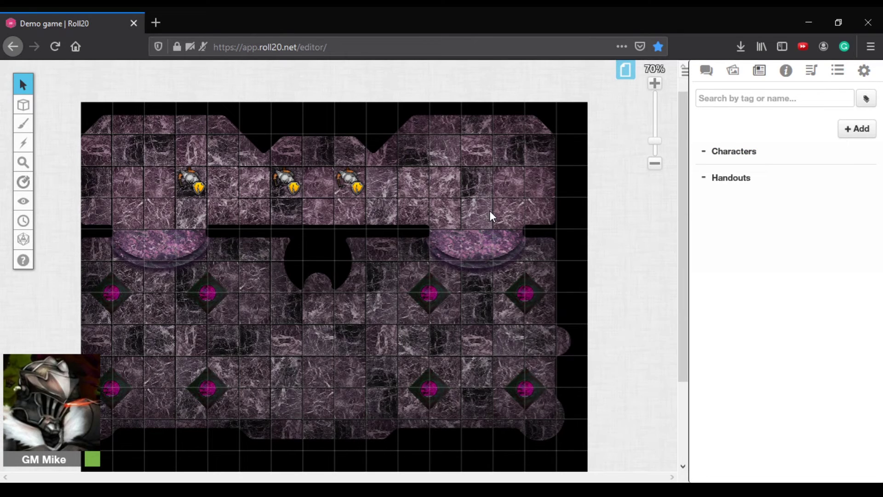
# Add a new character to the journal, leave its details unedited, and reload the game
pyautogui.click(860, 131)
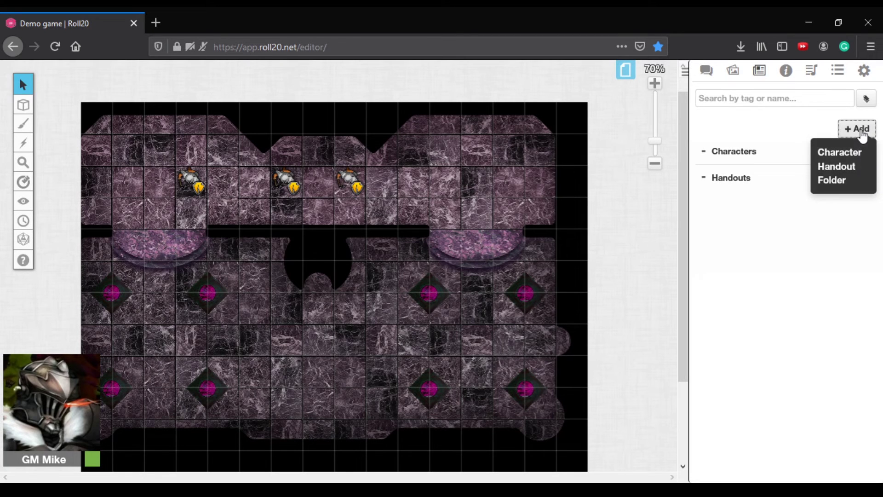
pyautogui.click(848, 152)
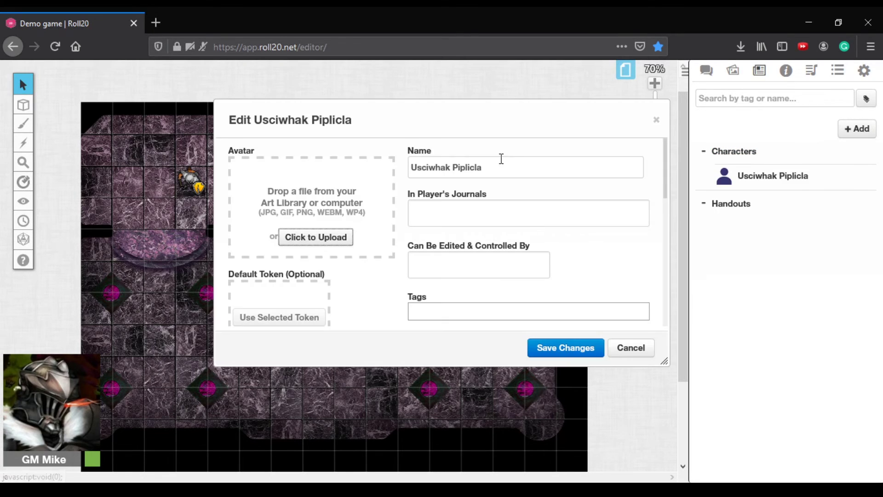
pyautogui.click(641, 347)
pyautogui.click(720, 101)
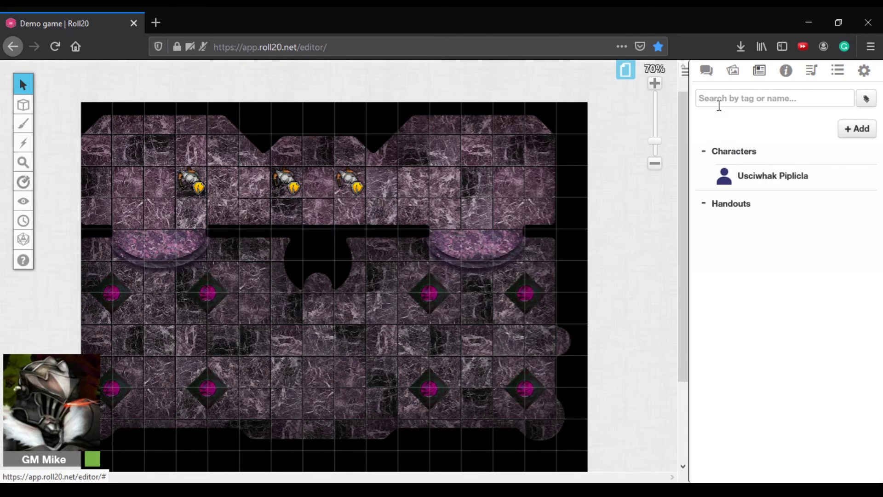
pyautogui.press('F5')
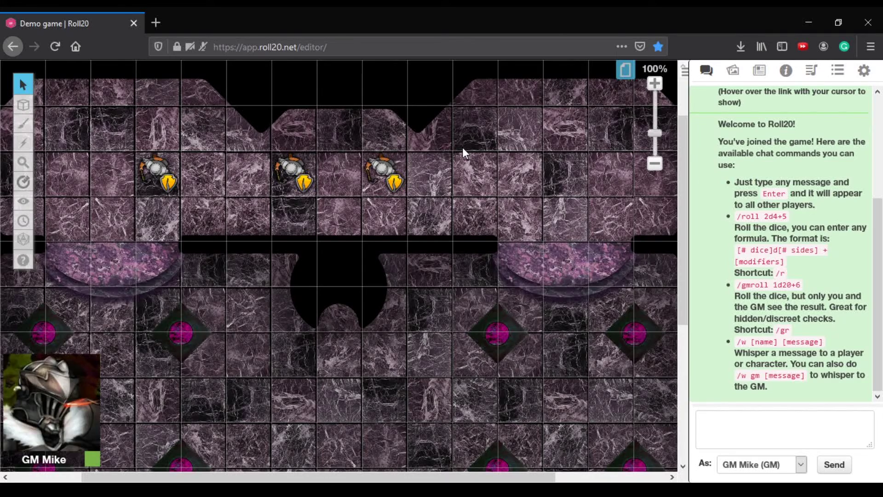
# Create a new blank page and open it for editing
pyautogui.click(625, 70)
pyautogui.click(61, 80)
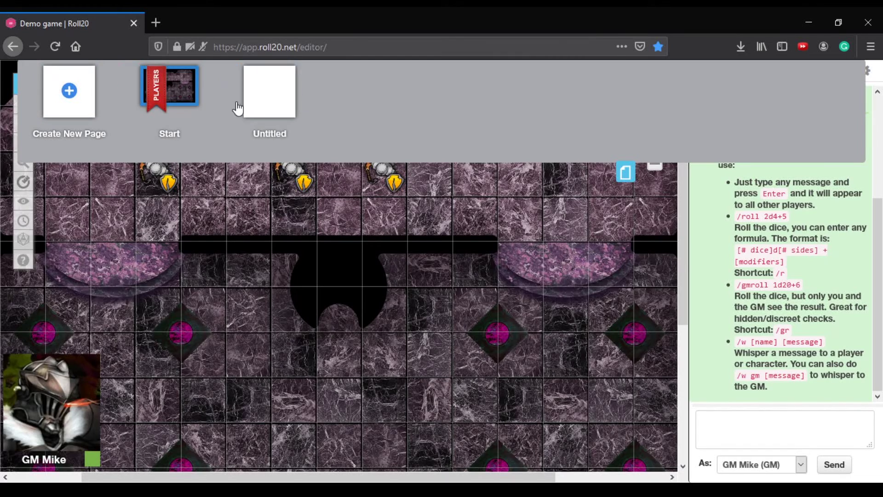
pyautogui.click(287, 95)
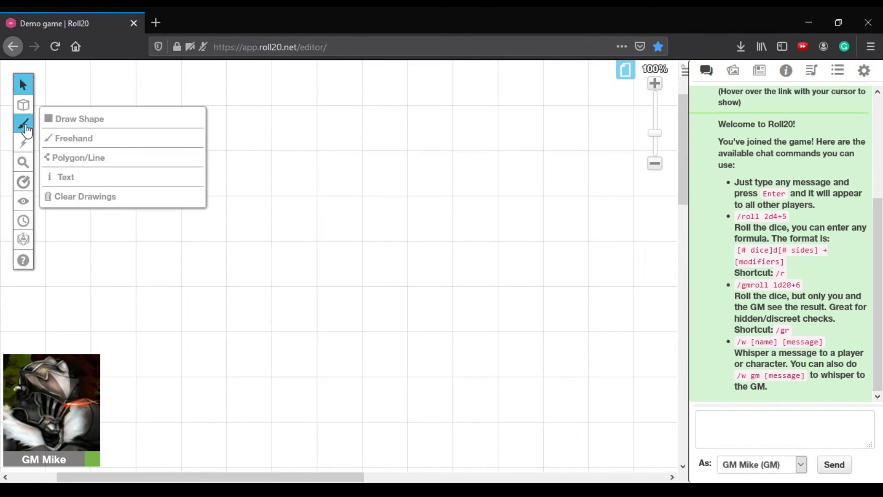
# Draw a roughly vertical black freehand stroke about 5.5 grid cells long near the middle of the new page
pyautogui.click(23, 124)
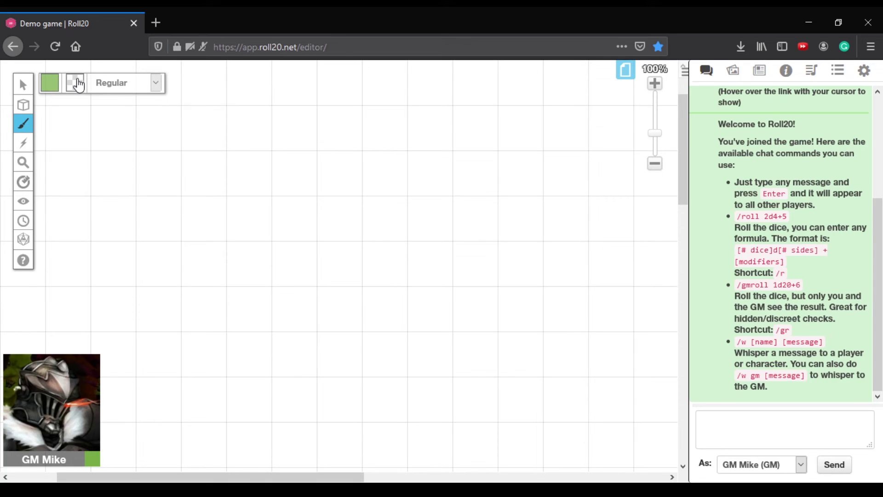
pyautogui.click(45, 87)
pyautogui.click(38, 99)
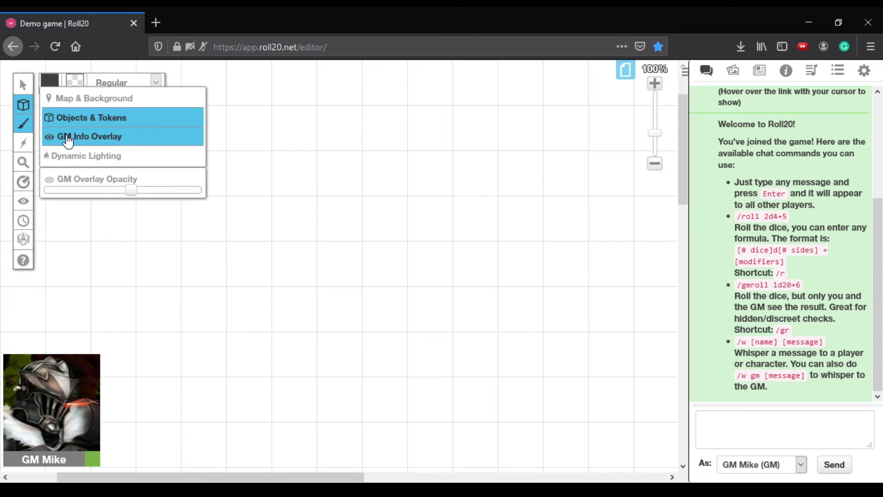
pyautogui.moveTo(28, 129)
pyautogui.click(50, 84)
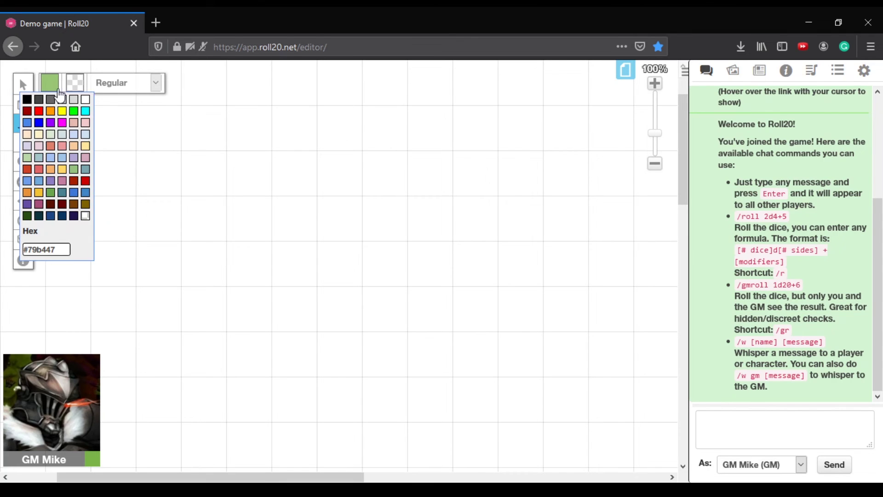
pyautogui.click(30, 99)
pyautogui.moveTo(23, 123)
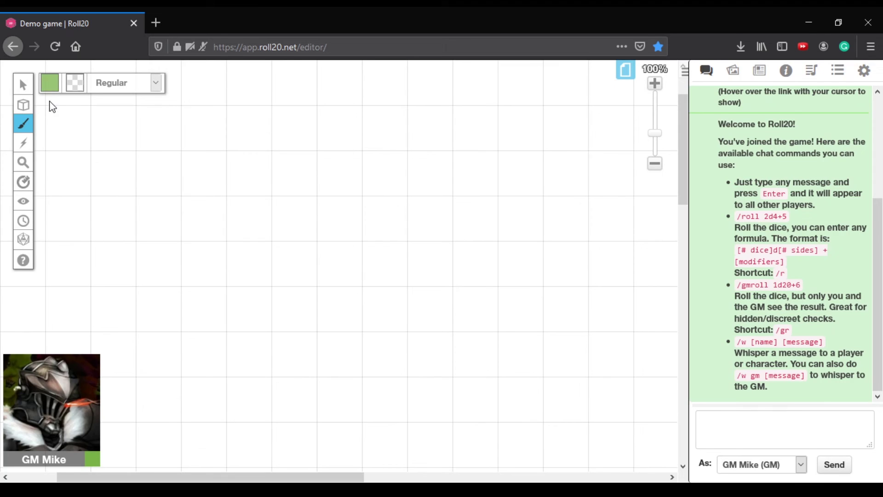
pyautogui.click(49, 84)
pyautogui.click(29, 100)
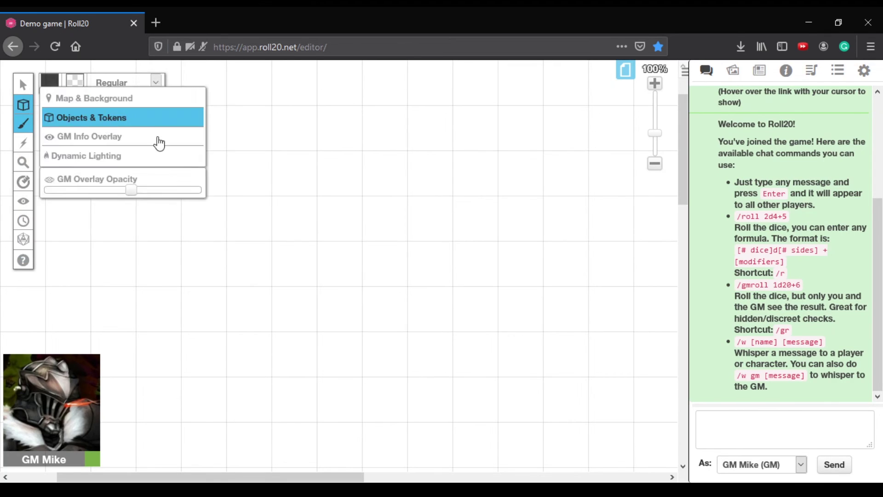
pyautogui.moveTo(316, 151); pyautogui.dragTo(330, 399)
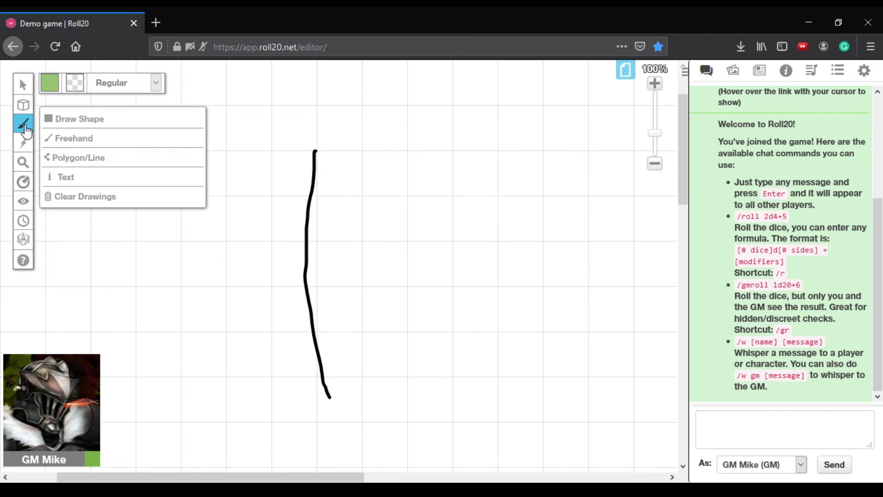
# Draw a black Polygon/Line beside the freehand stroke, running about 2 cells horizontally to a corner and about 5 cells straight down
pyautogui.click(92, 154)
pyautogui.click(58, 97)
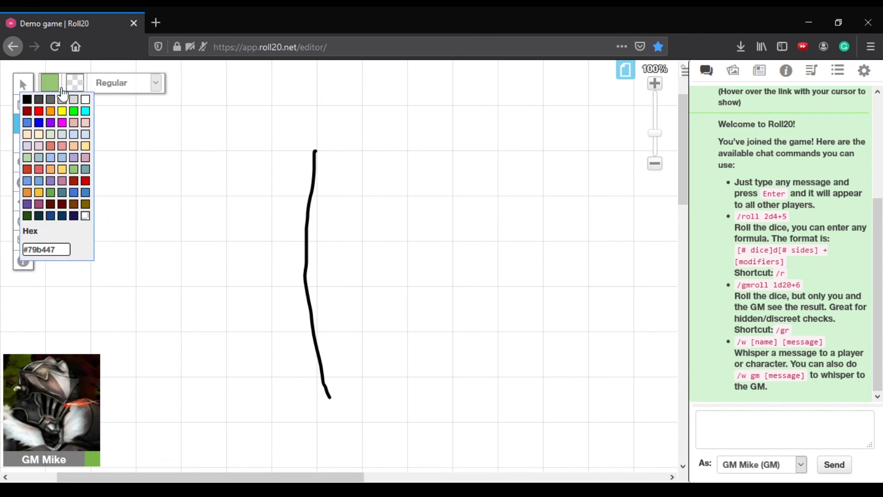
pyautogui.click(27, 100)
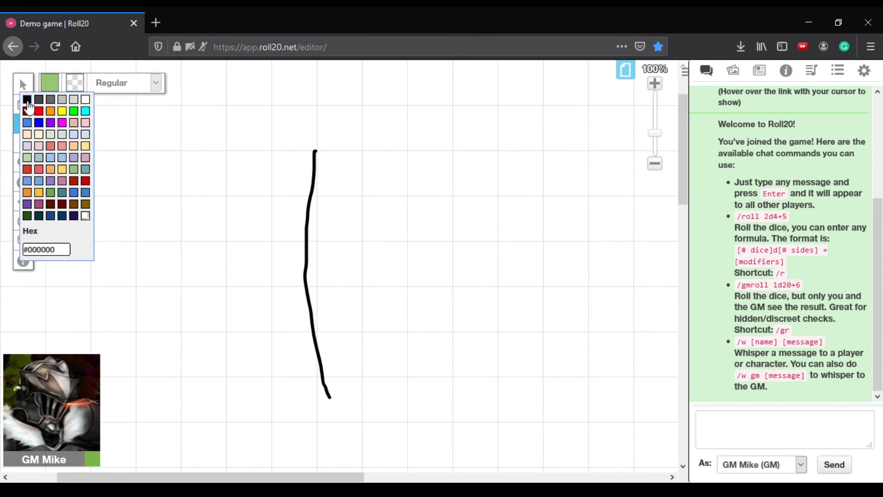
pyautogui.click(499, 152)
pyautogui.click(405, 152)
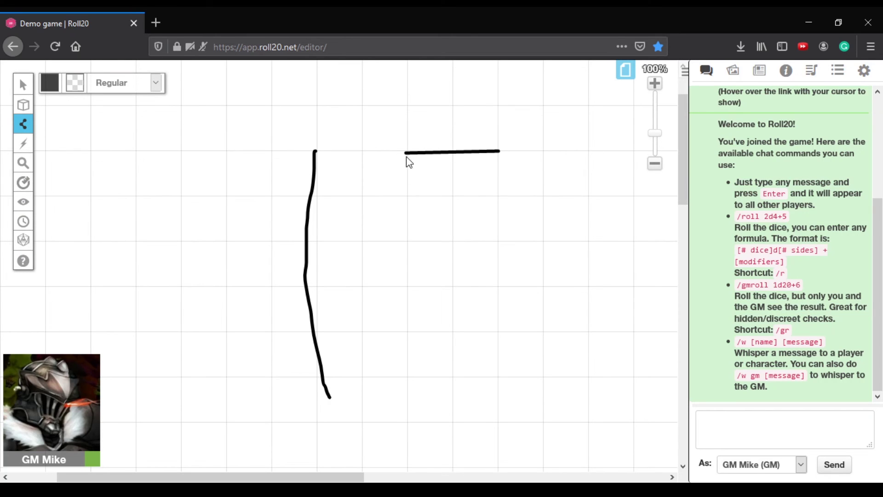
pyautogui.click(407, 242)
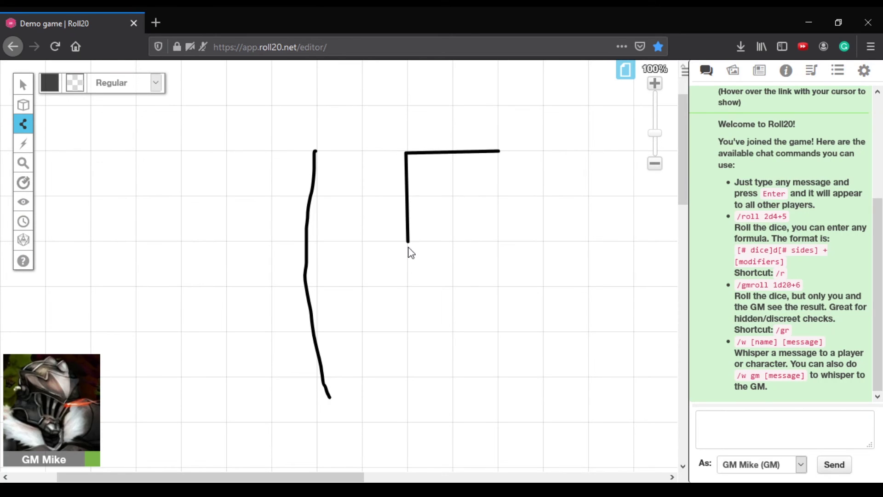
pyautogui.click(406, 377)
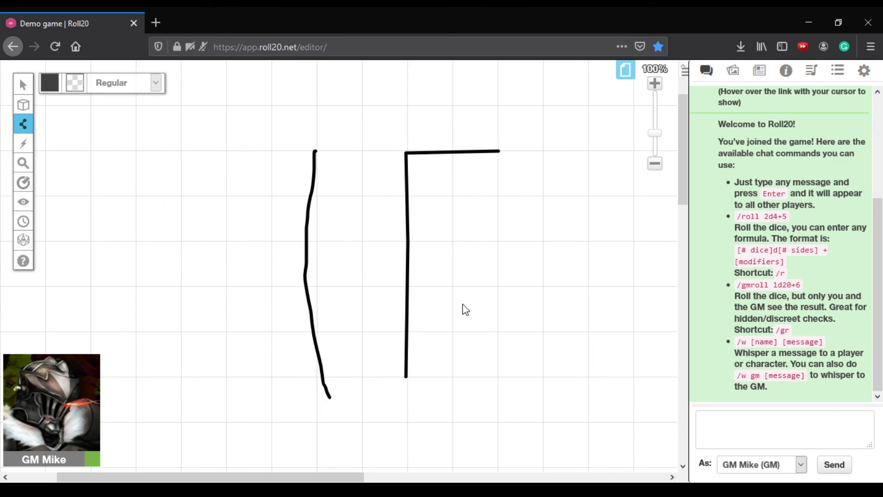